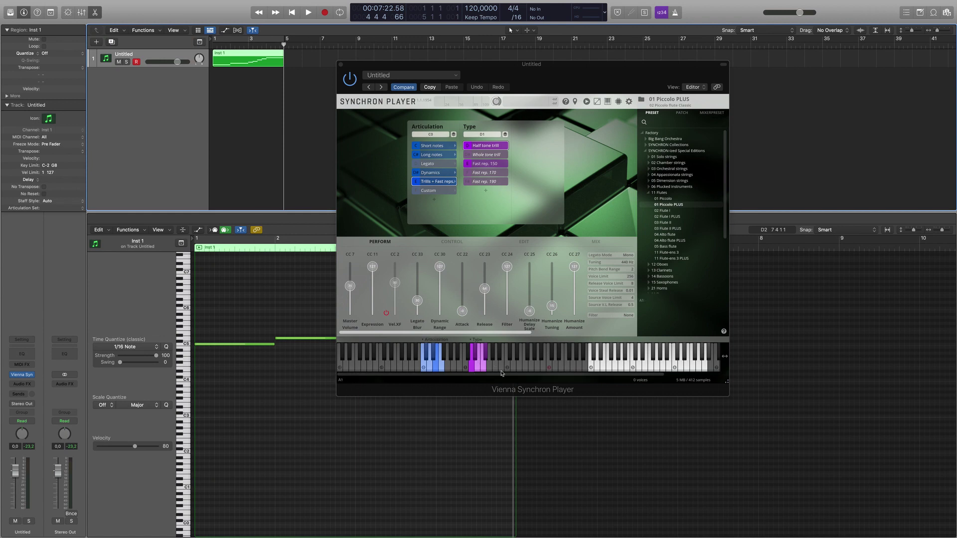
Step: Insert one-bar keyswitch notes on C0 and C1 at the start of the Inst 1 region
scroll(335, 405, up, 3)
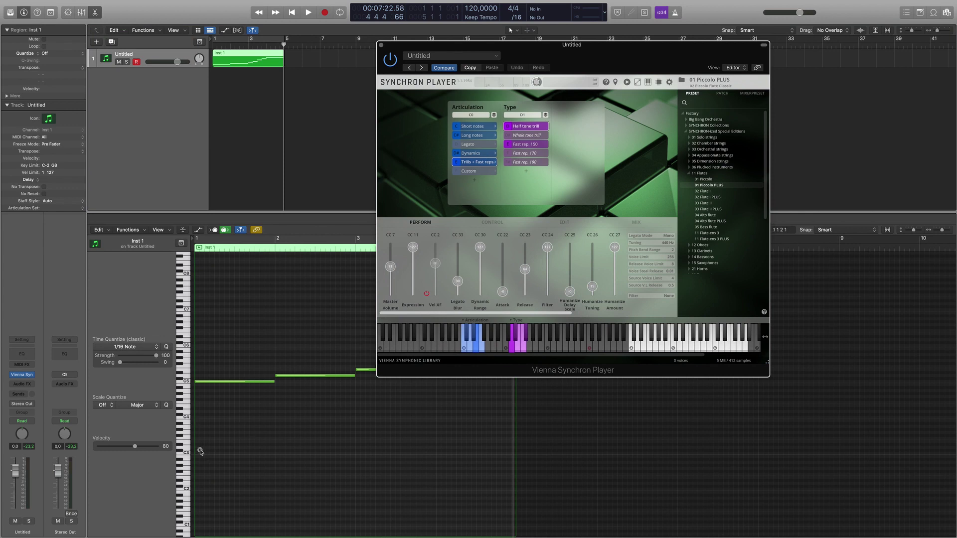
scroll(197, 453, down, 1)
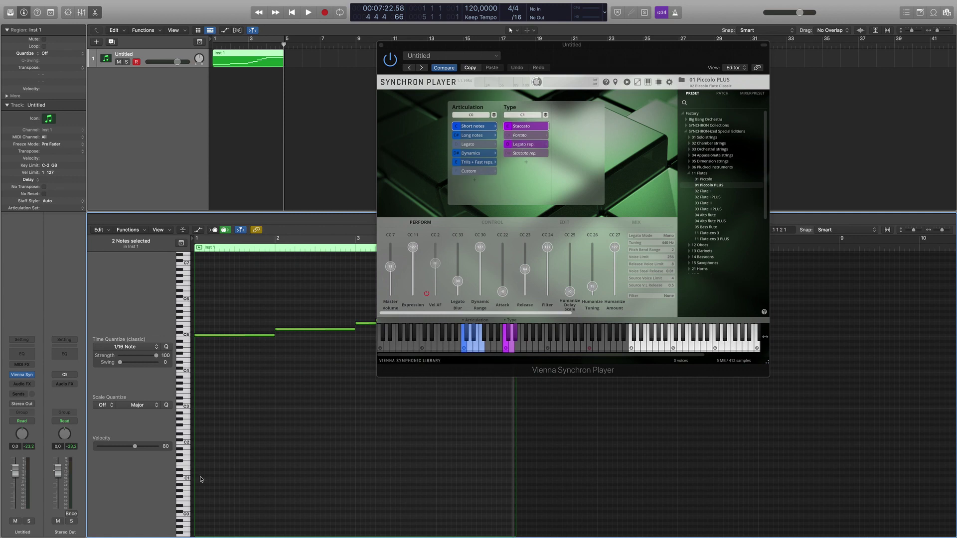
super+click(197, 514)
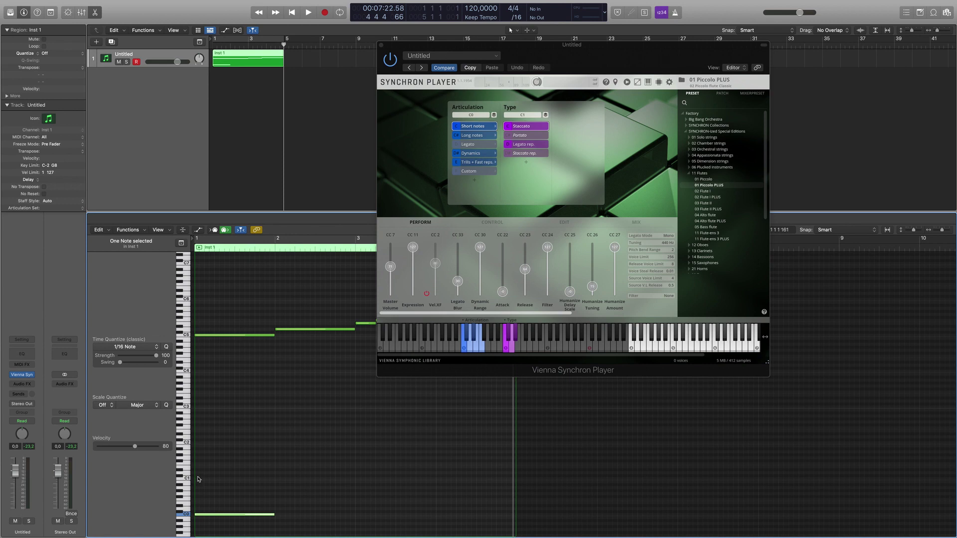
key(Delete)
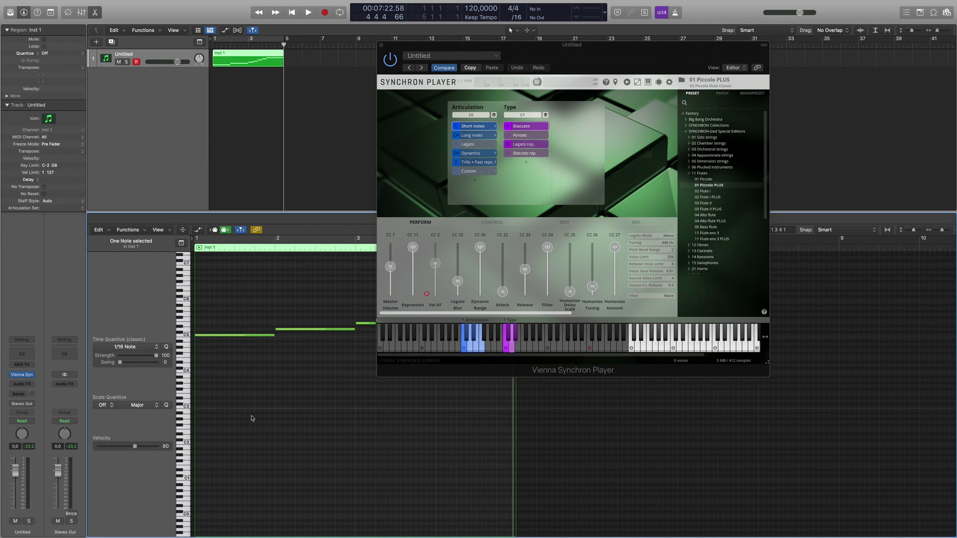
key(super+z)
click(195, 477)
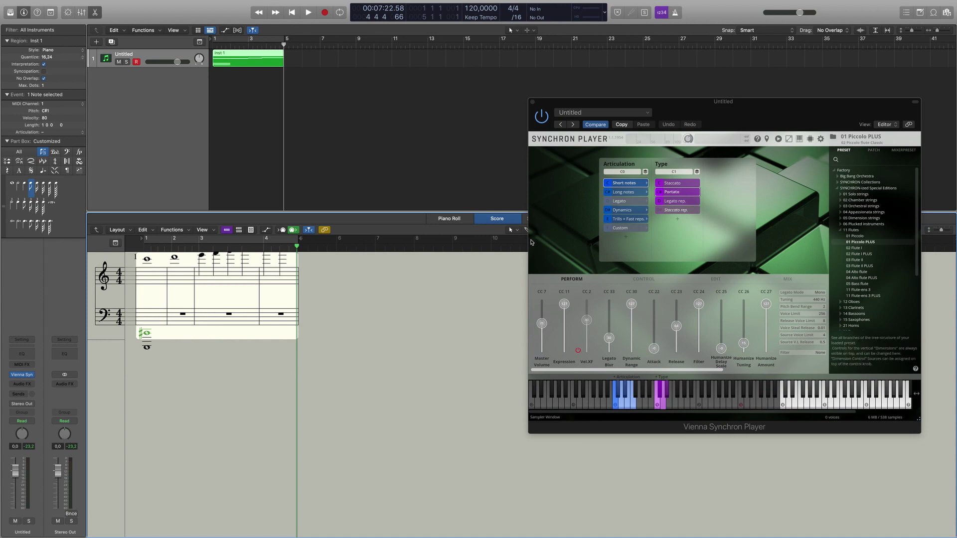
Step: Return to the piano roll and transpose all notes of the region up an octave and back down, twice
click(458, 220)
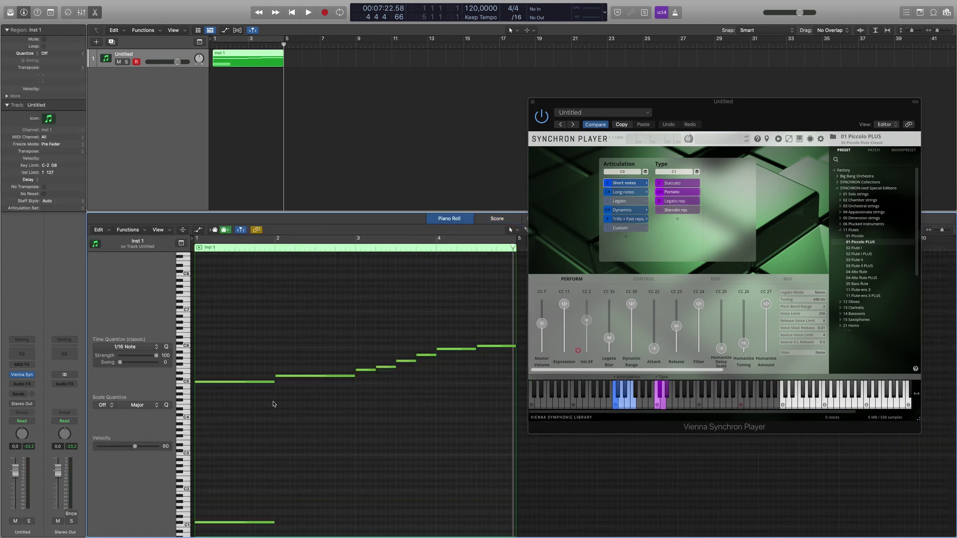
scroll(273, 403, down, 1)
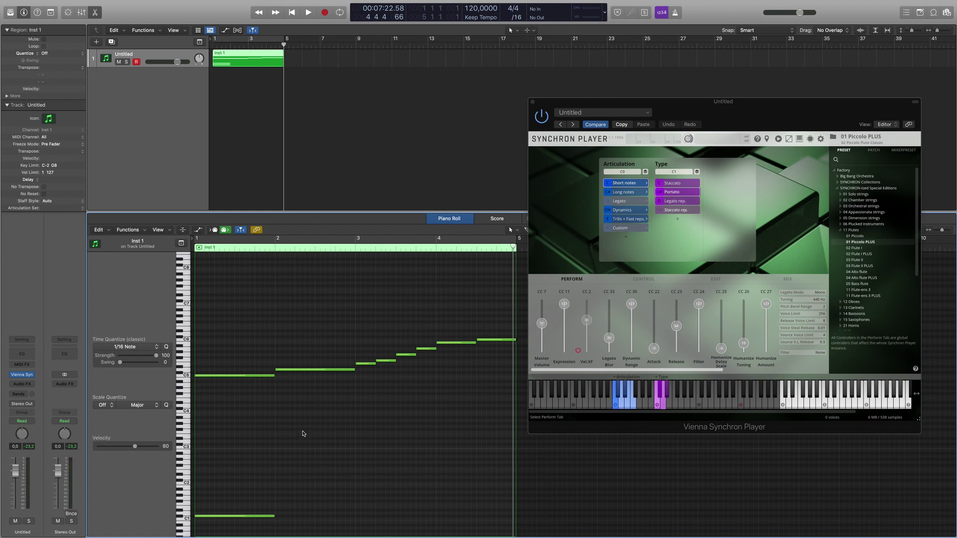
key(super+a)
key(alt+shift+Up)
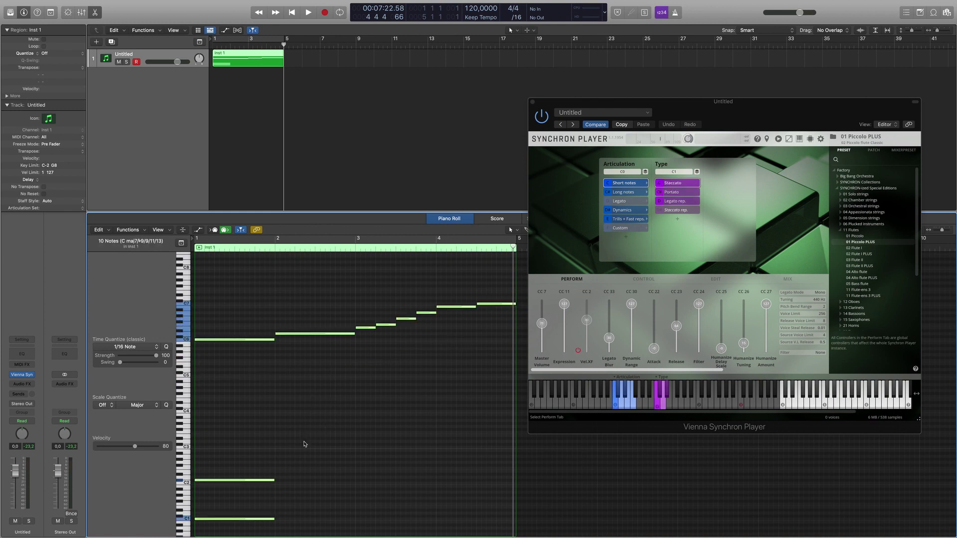
key(alt+shift+Down)
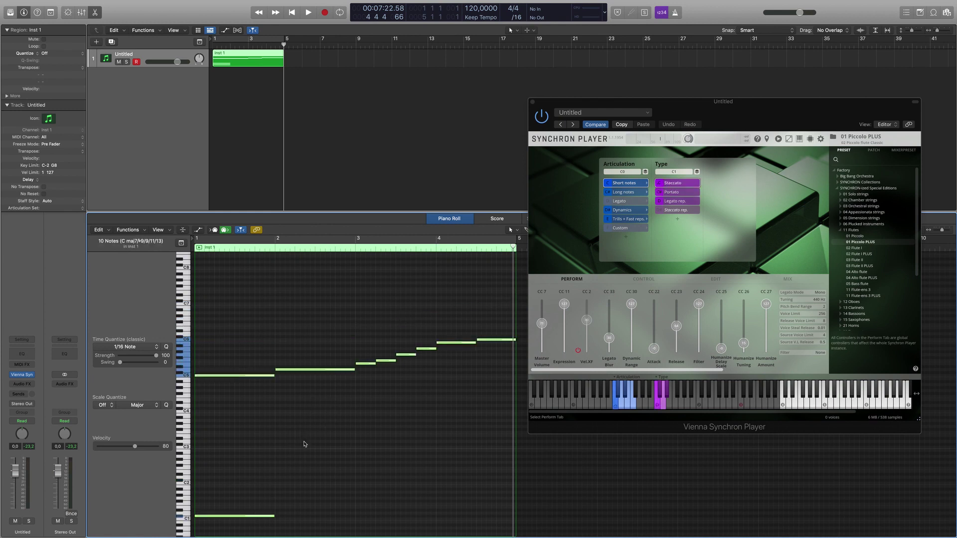
key(alt+shift+Up)
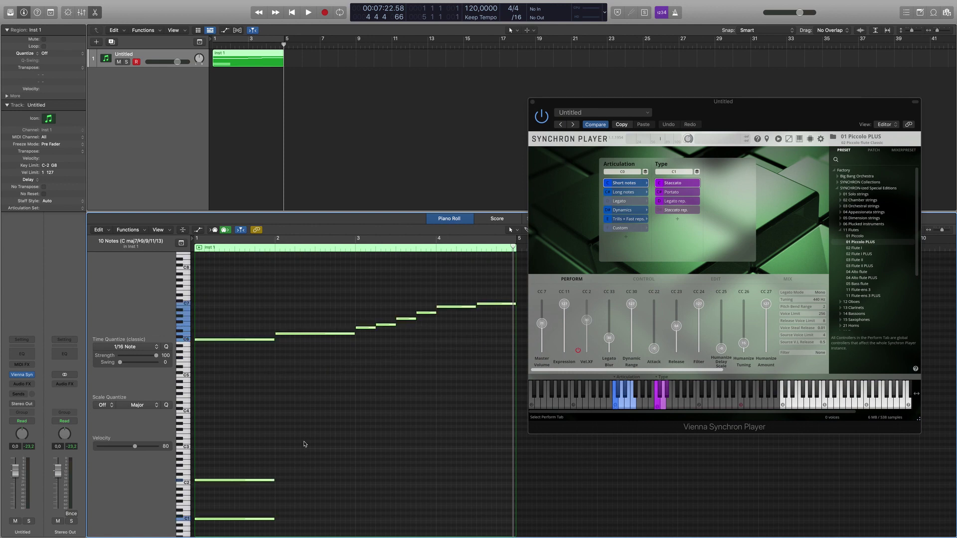
key(alt+shift+Down)
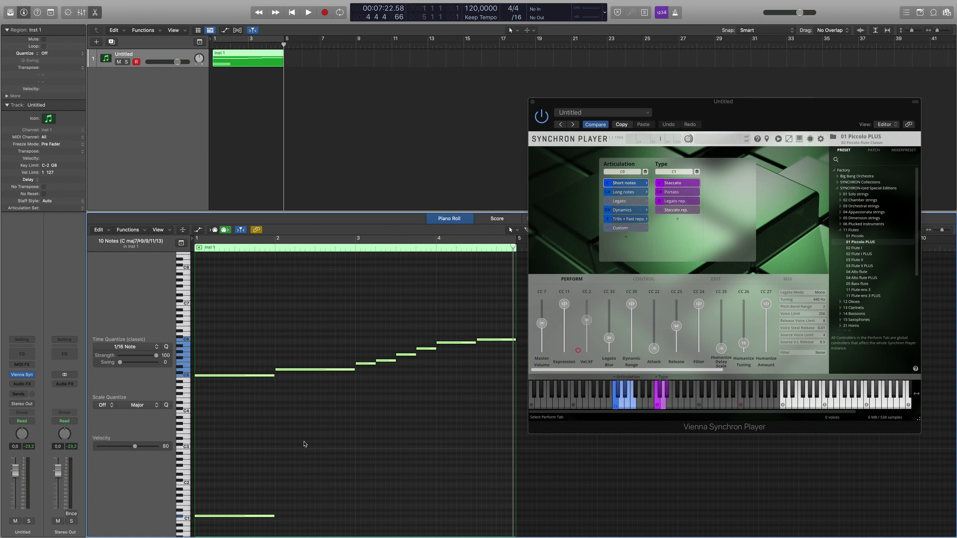
click(327, 438)
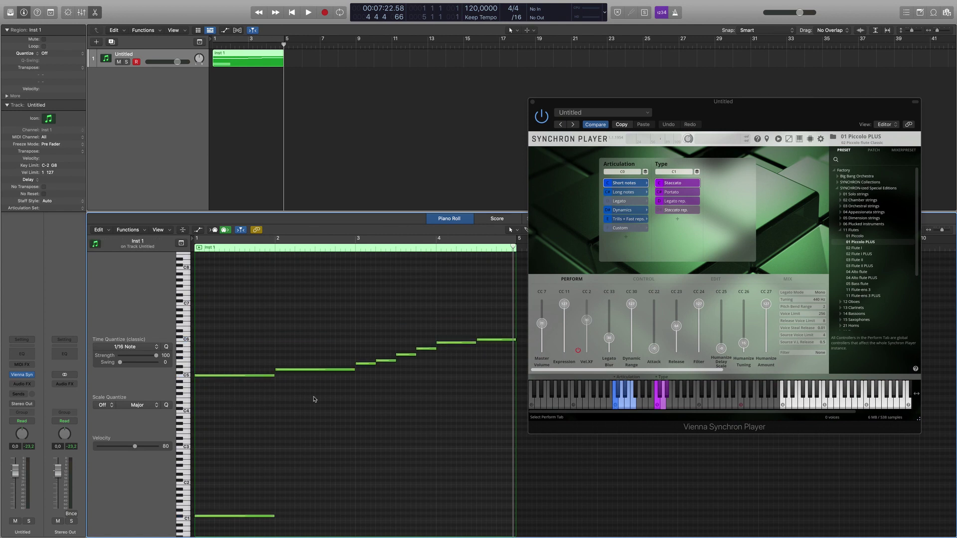
Step: Delete the two low keyswitch notes on C0 and C1 in the first bar of the region
scroll(315, 399, down, 4)
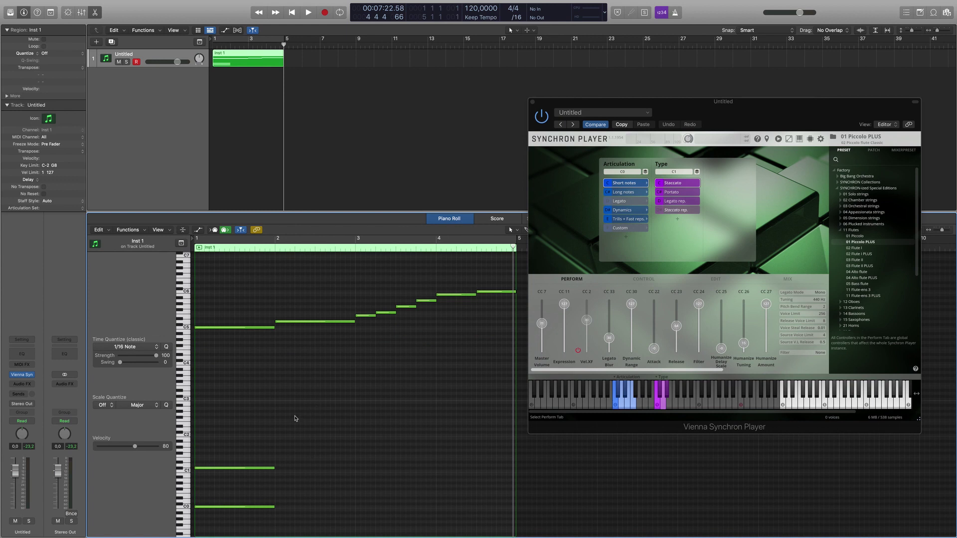
drag(294, 416, 195, 513)
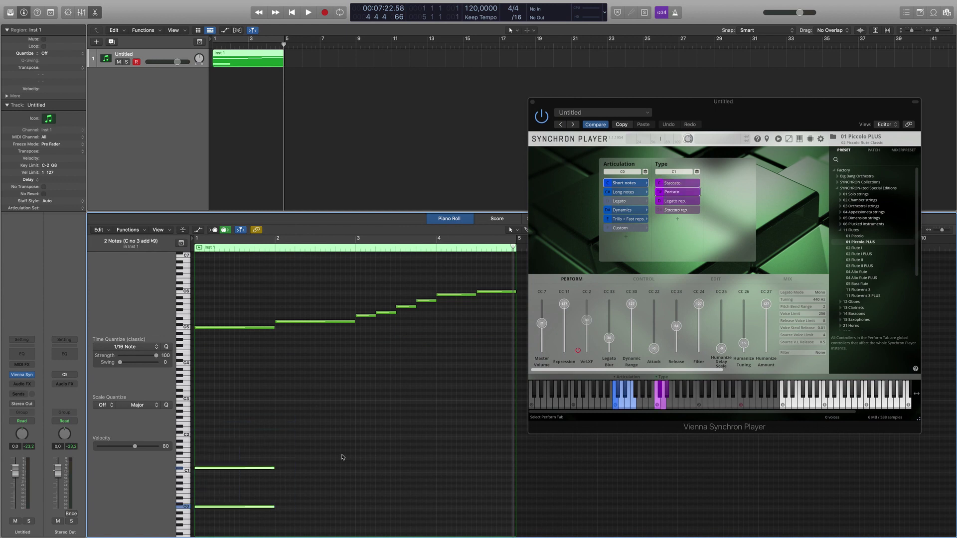
key(Delete)
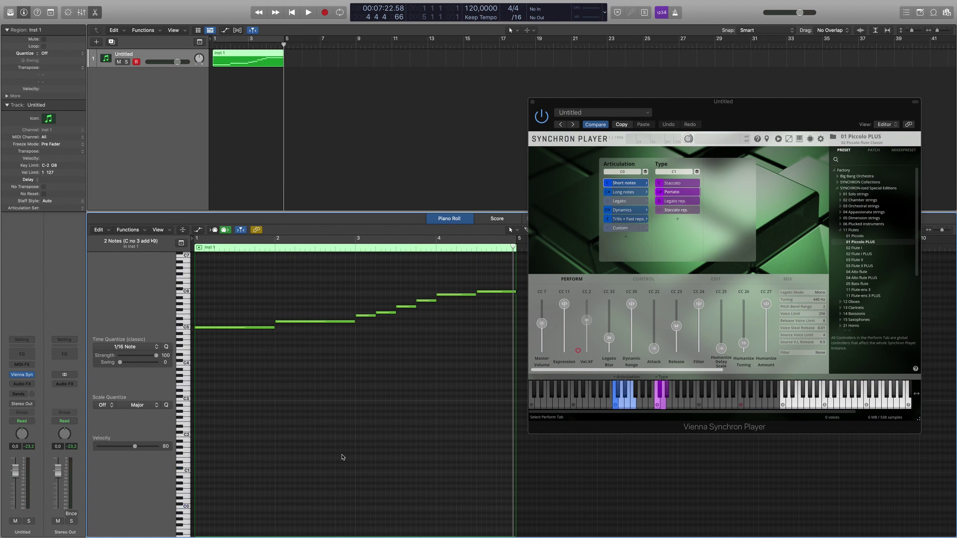
scroll(343, 457, up, 3)
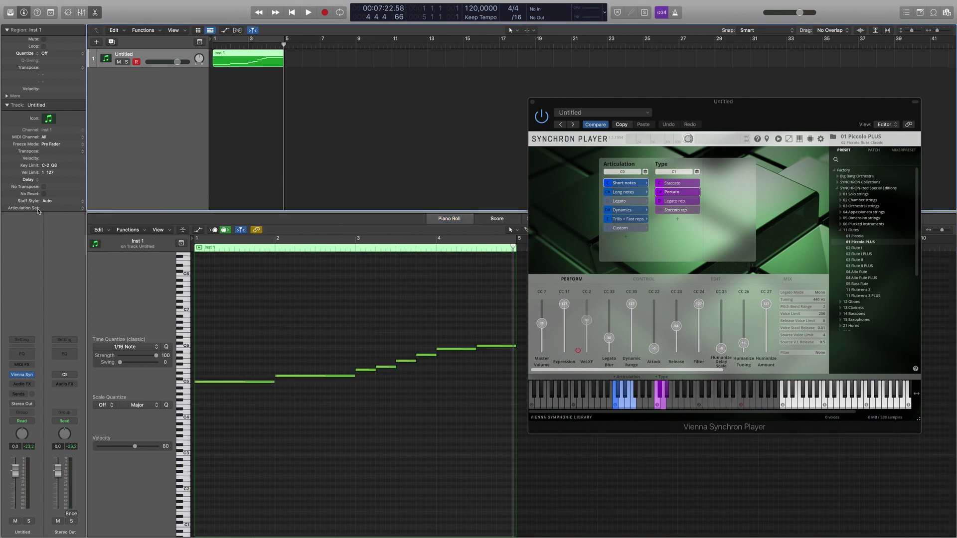
Step: Create a new articulation set for the track, then enlarge its editor window and place it beside the instrument window
click(68, 209)
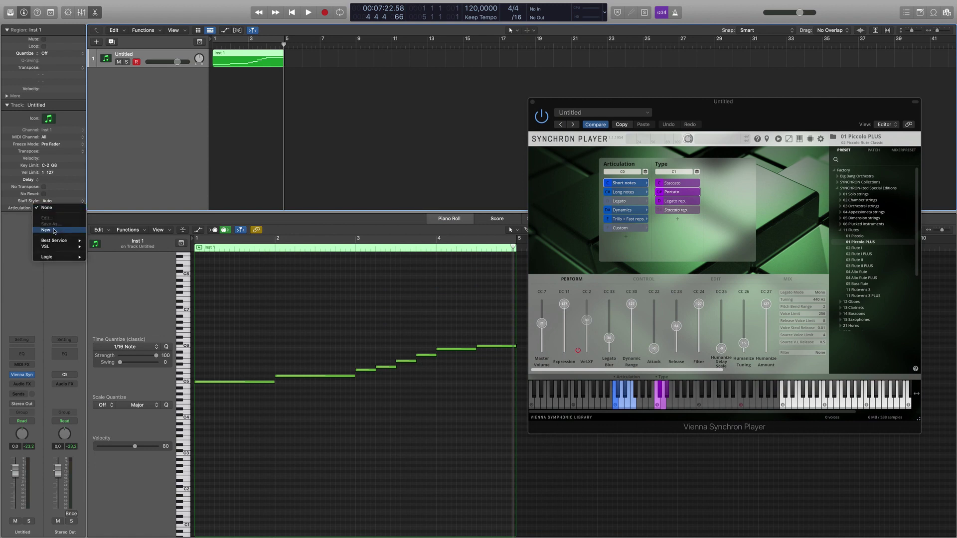
click(46, 230)
drag(415, 172, 236, 105)
drag(450, 311, 526, 387)
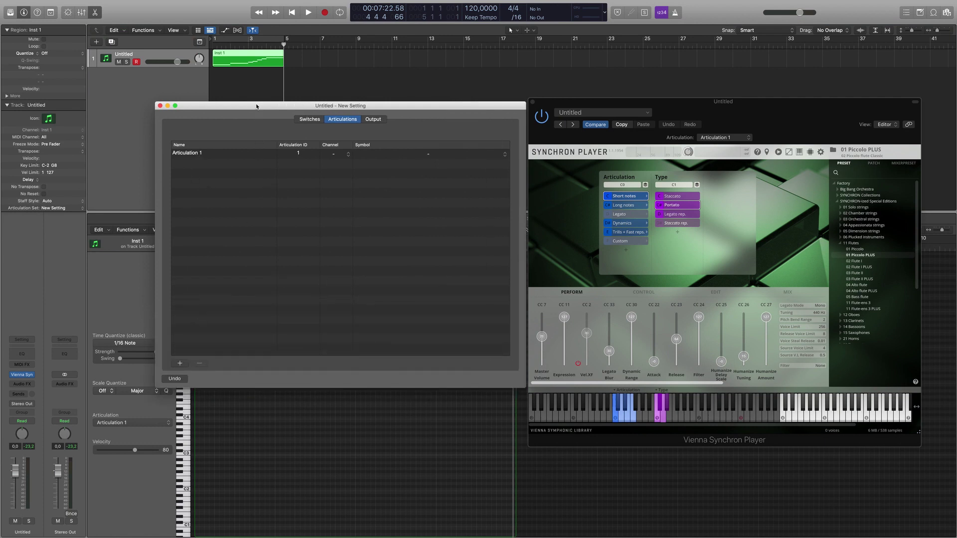
drag(251, 113, 205, 114)
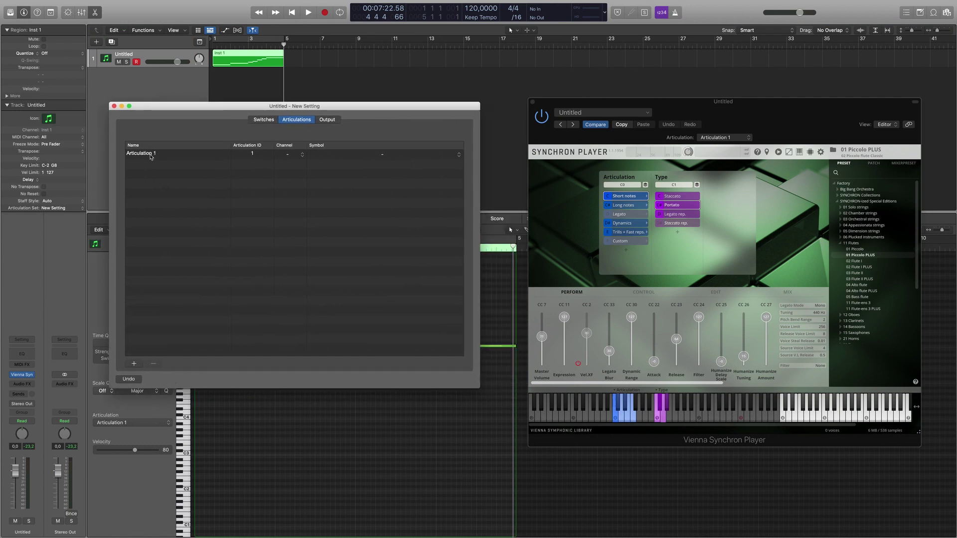
Step: Rename the first articulation in the set as Staccato
click(151, 155)
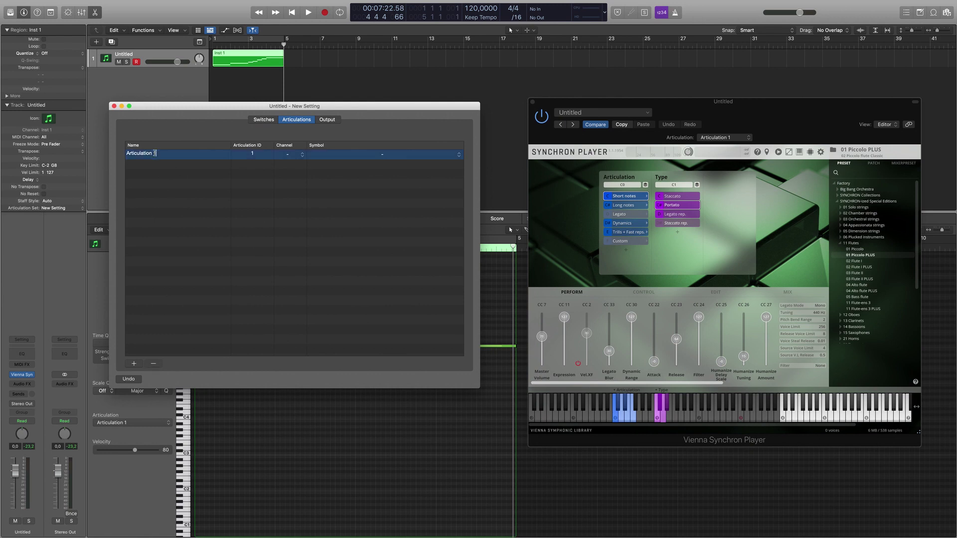
click(156, 154)
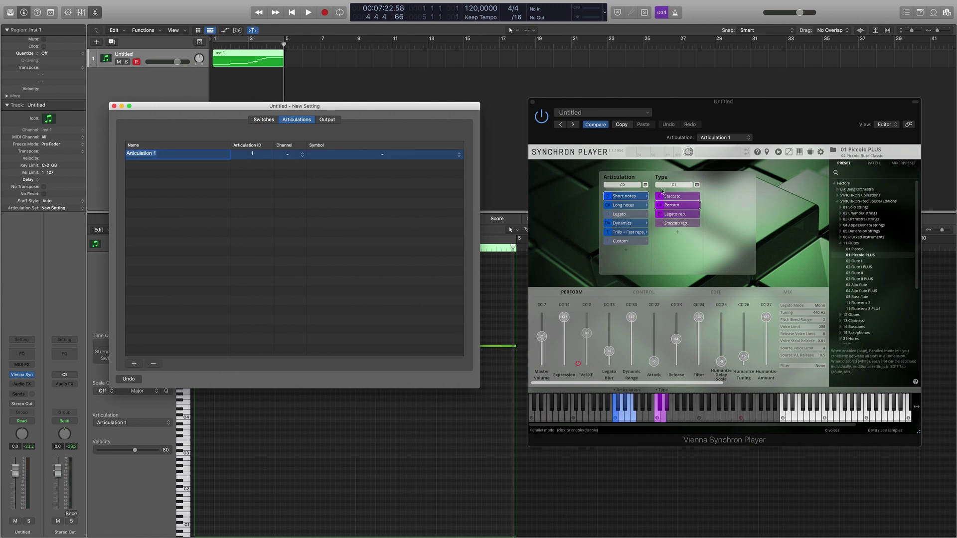
text(S)
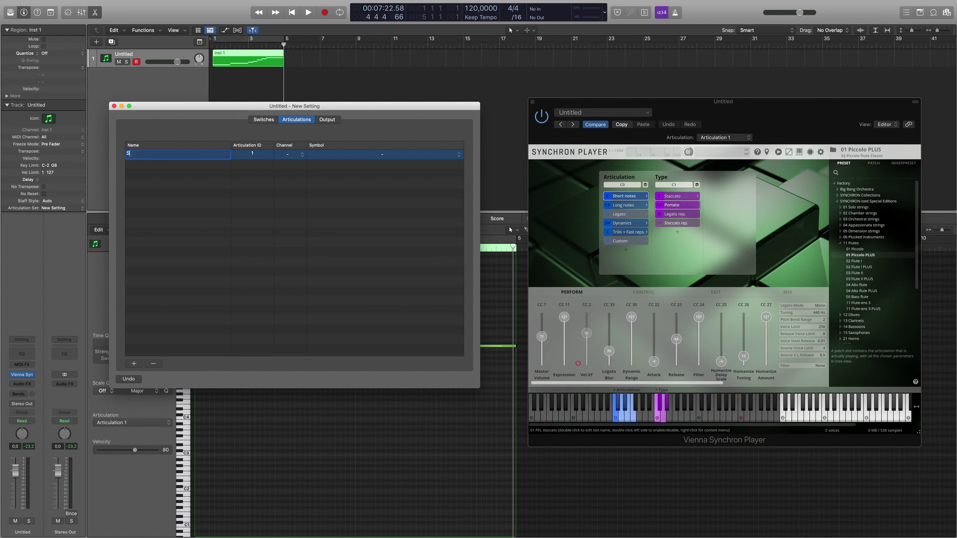
text(taccato)
key(Return)
Step: Add three more articulations to the set and name them Portato, Sustain and Marcato
click(134, 364)
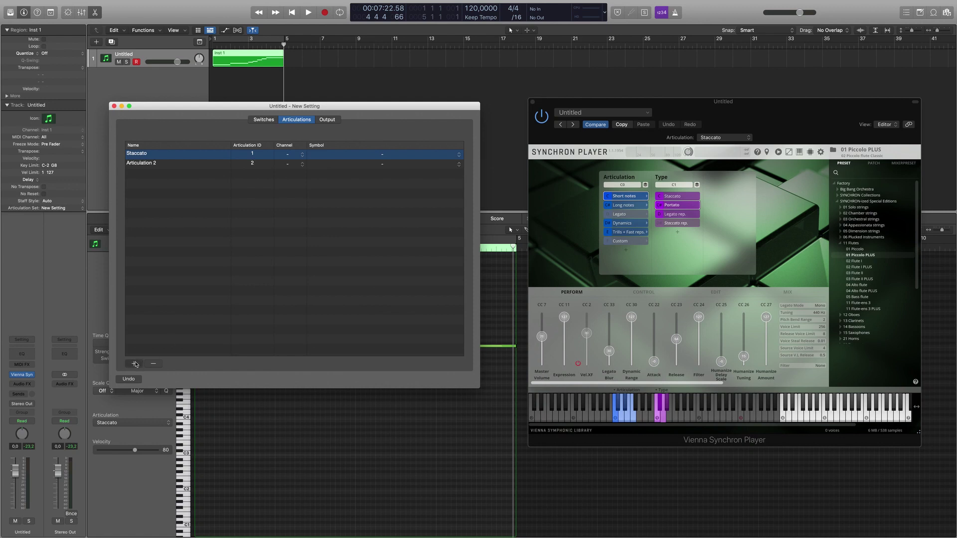
click(134, 364)
click(135, 364)
click(154, 165)
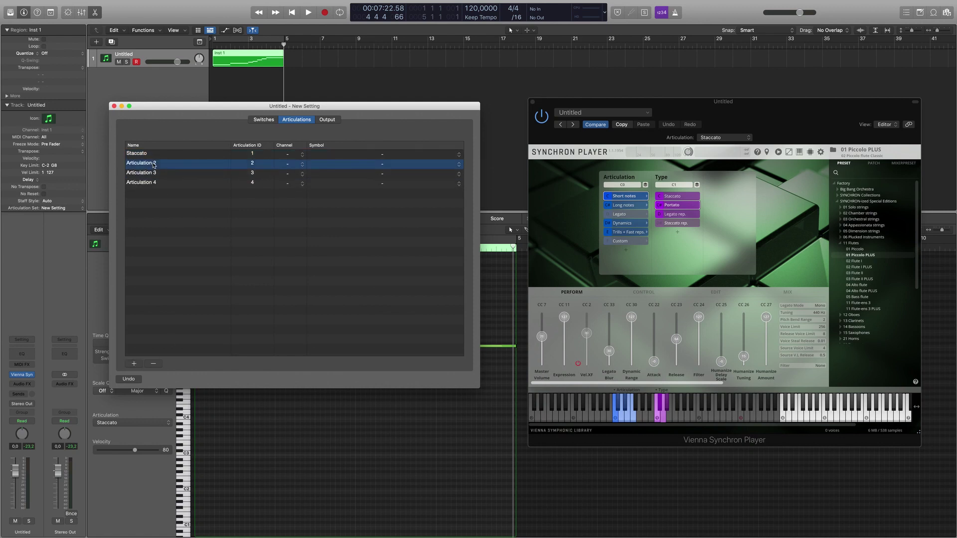
double_click(154, 165)
text(Po)
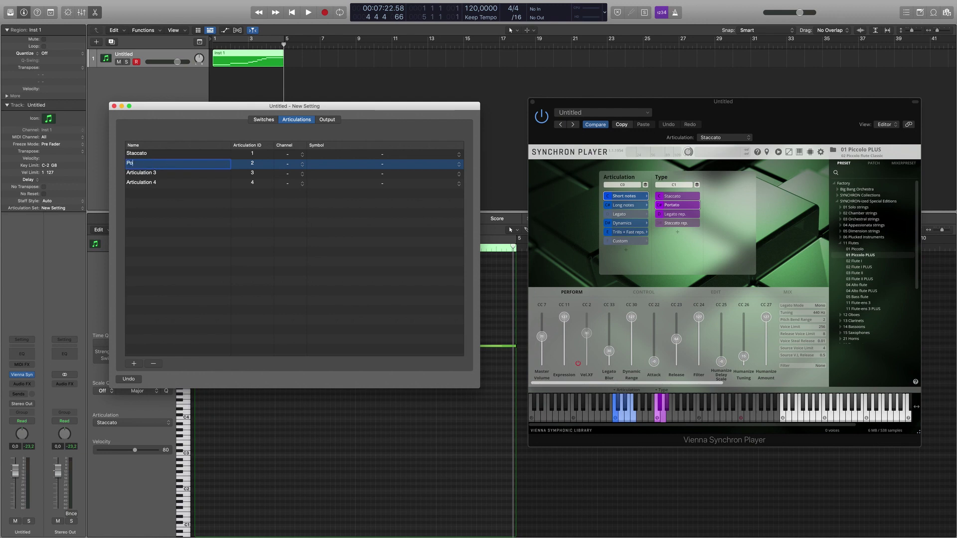
text(rtato)
key(Return)
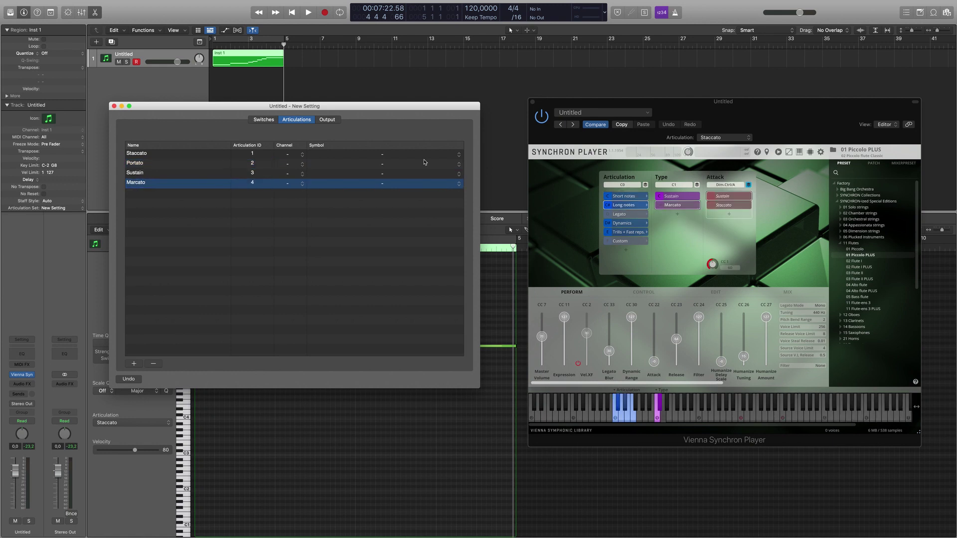
click(364, 201)
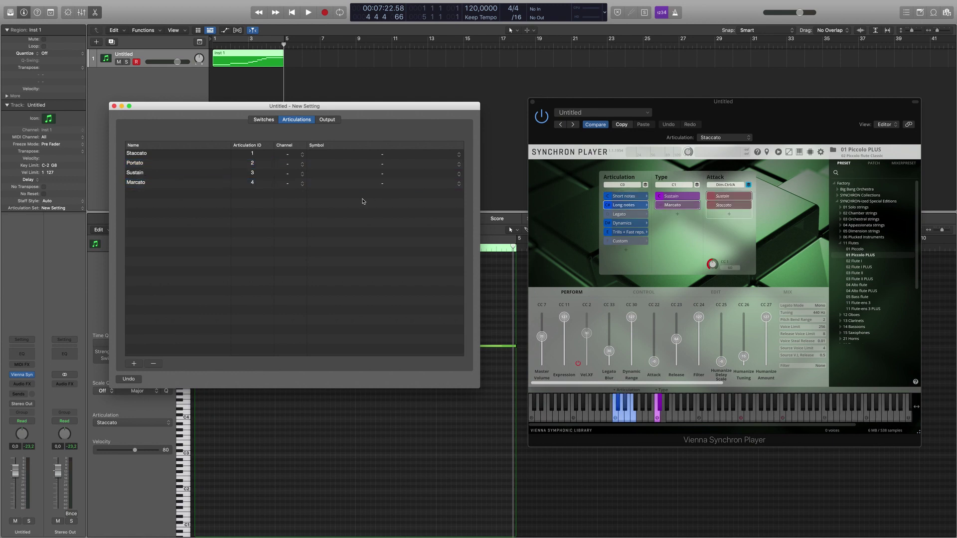
Step: Assign the Staccato score symbol to the Staccato articulation
click(385, 156)
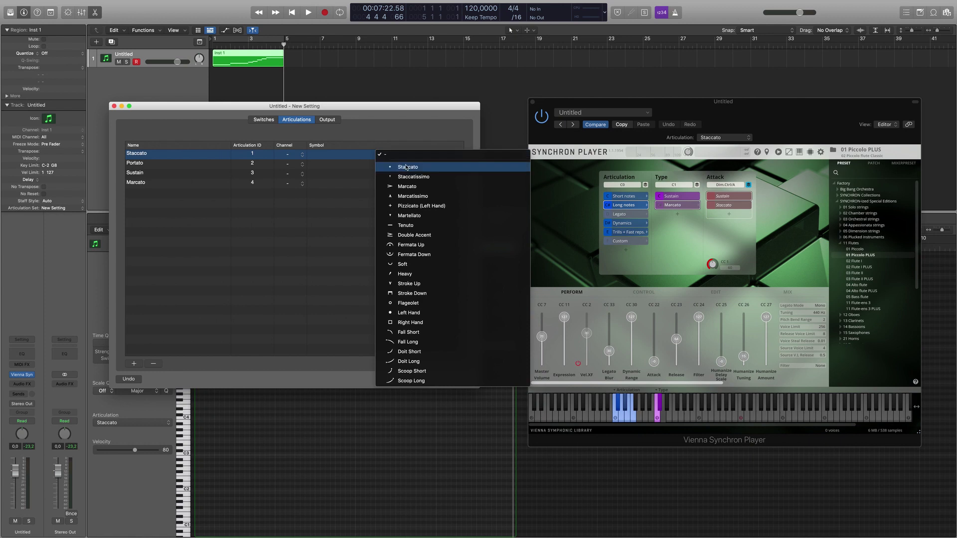
click(407, 168)
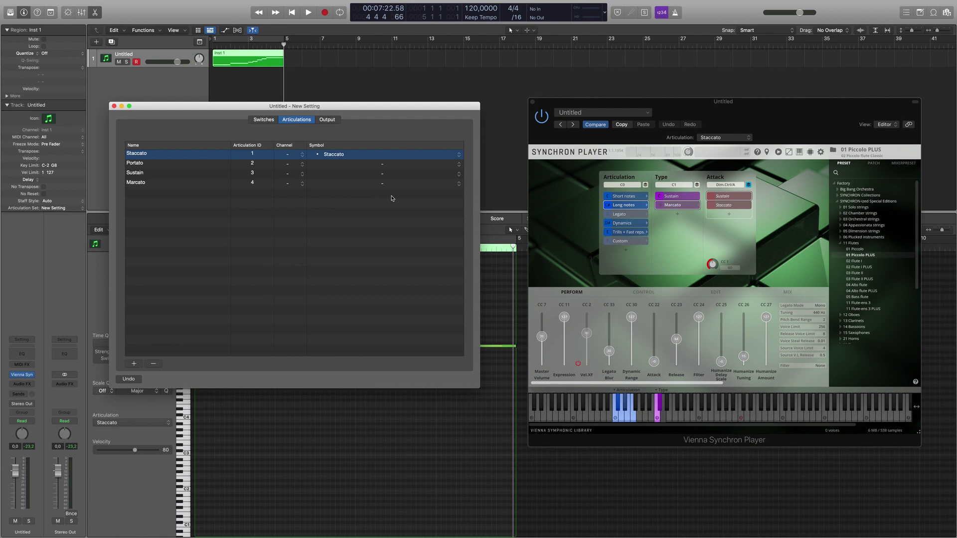
click(370, 234)
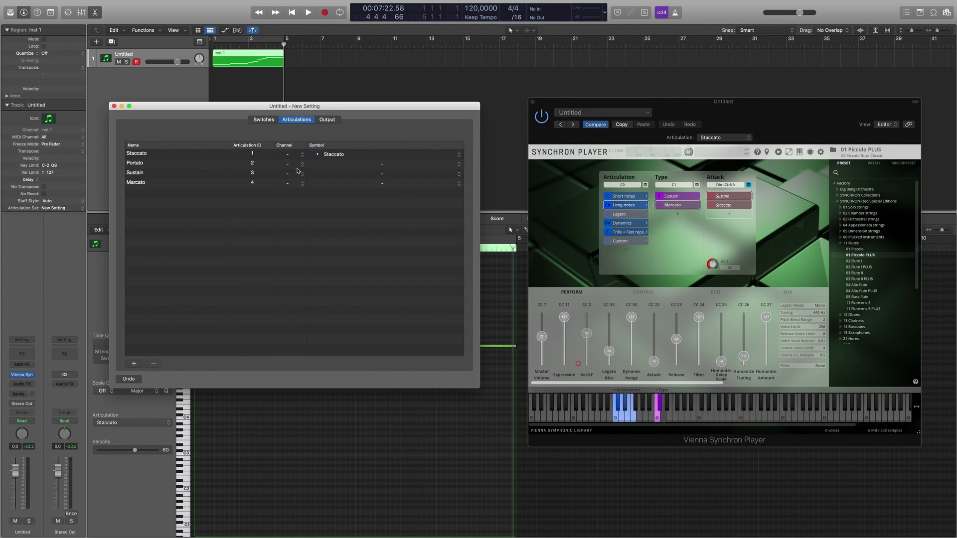
Step: Set the output type of the Staccato, Portato, Sustain and Marcato articulations to Note On
click(327, 121)
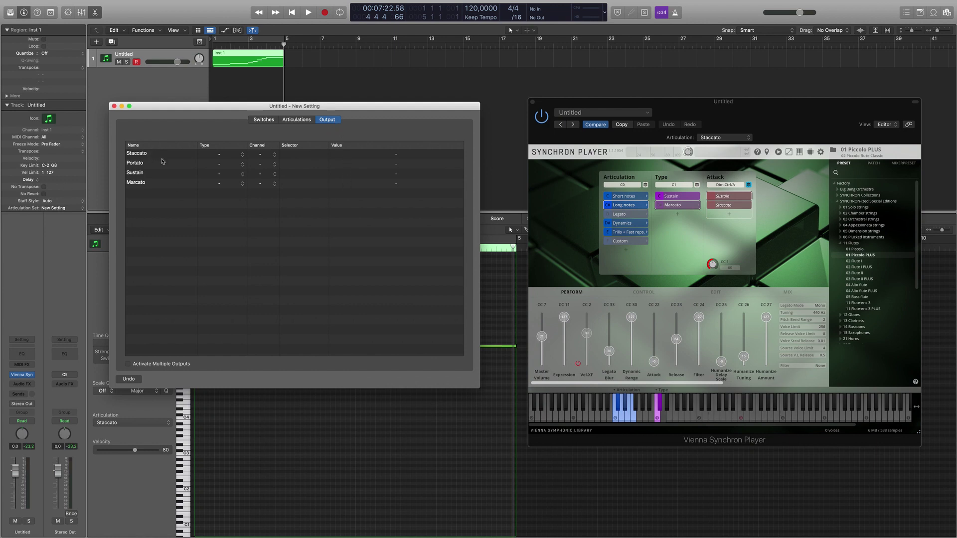
click(305, 155)
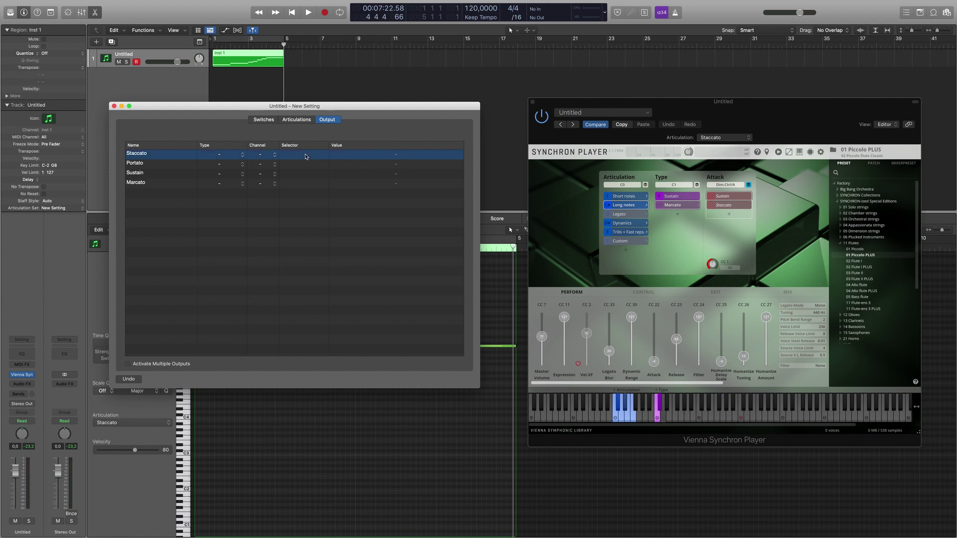
click(241, 160)
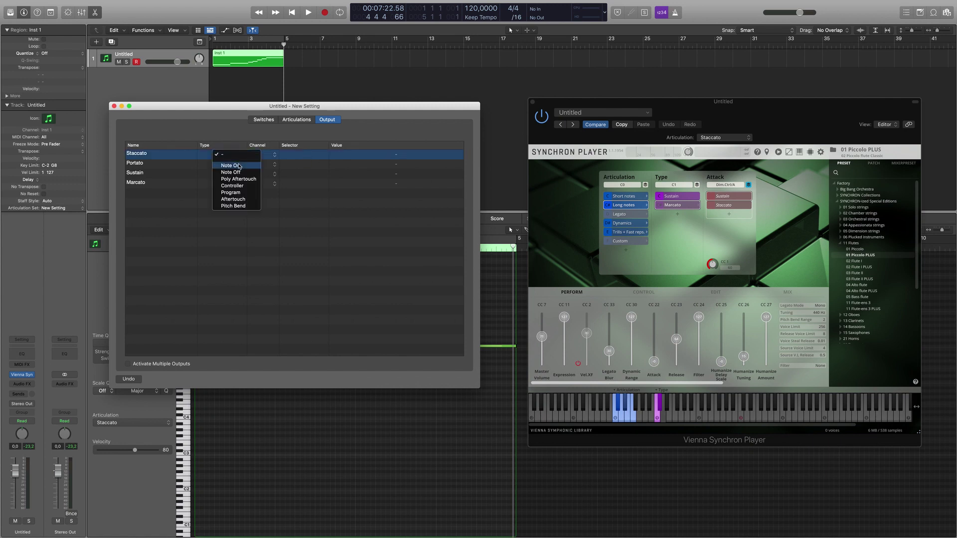
click(242, 164)
click(244, 168)
click(242, 176)
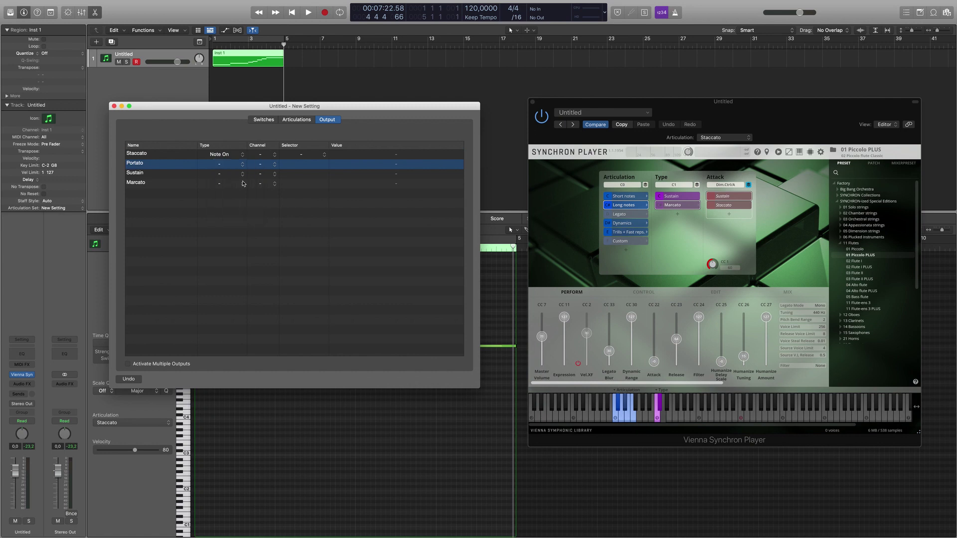
click(243, 177)
click(242, 186)
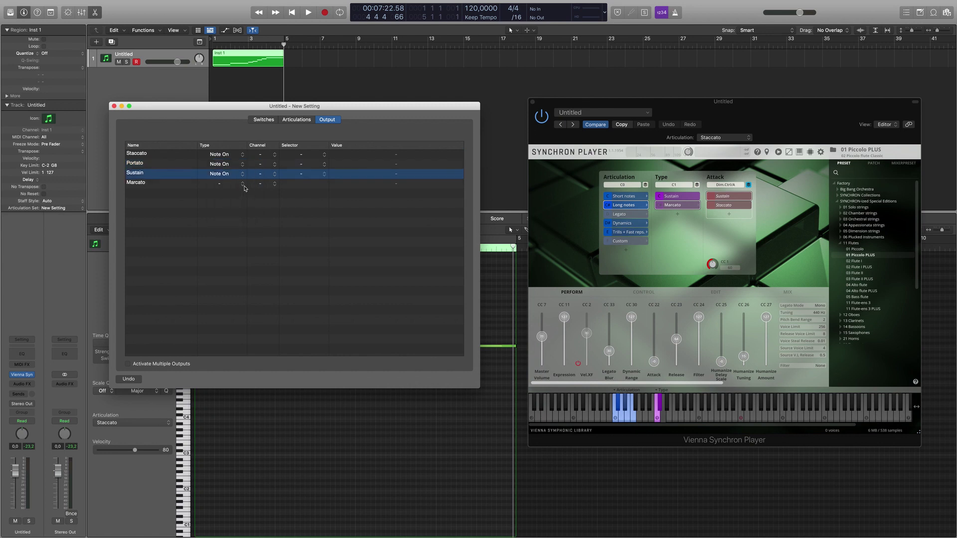
click(244, 183)
click(245, 198)
click(148, 201)
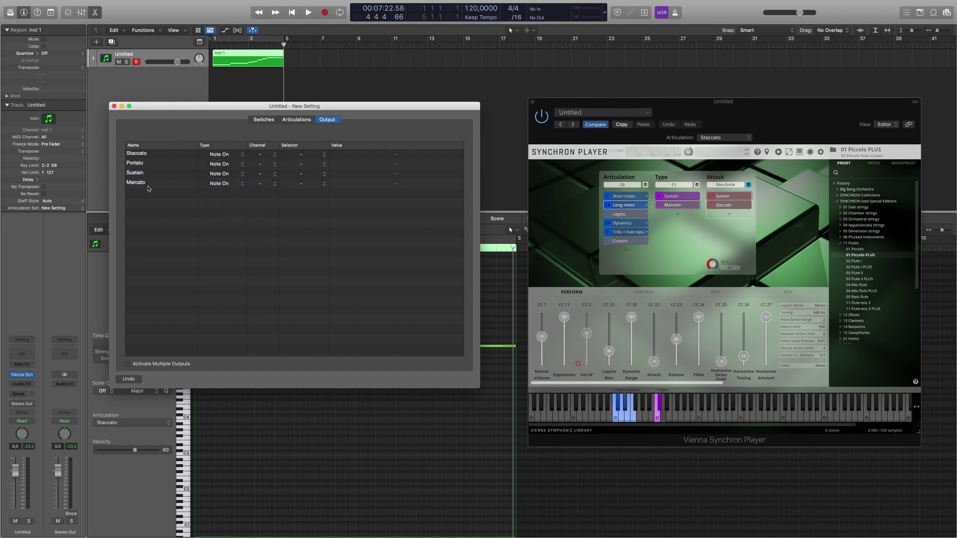
Step: Examine the keyswitches for the short notes in the Synchron Player against the selector notes available for Staccato's output
click(139, 157)
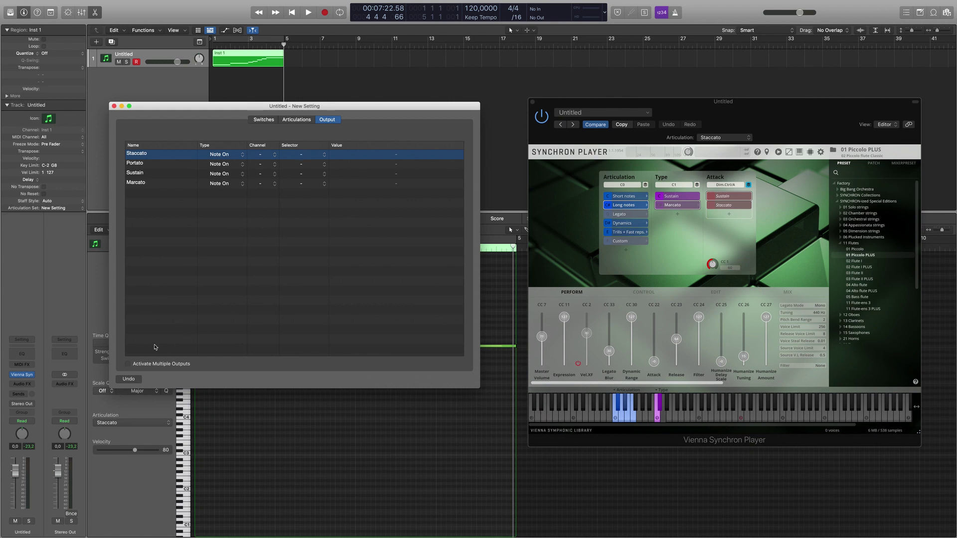
click(317, 153)
click(323, 155)
click(323, 157)
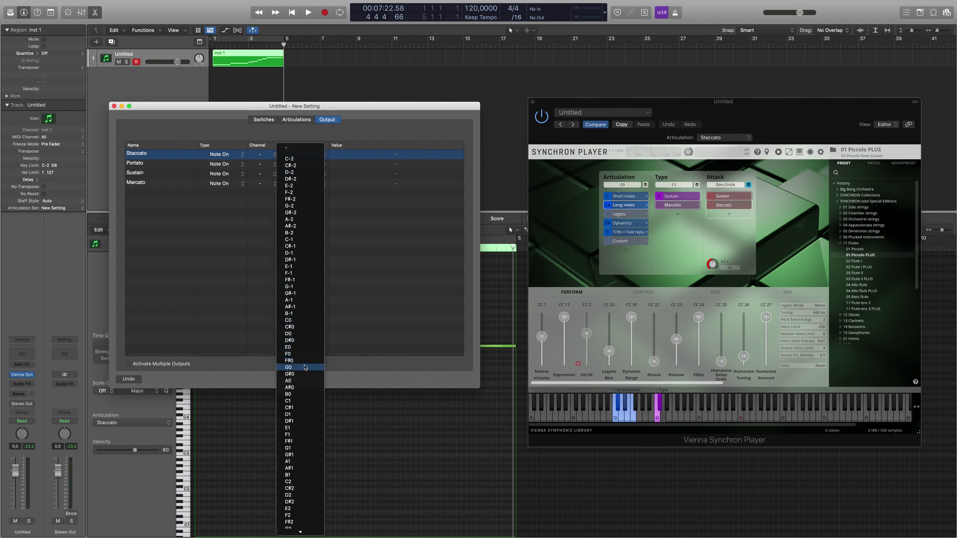
click(618, 418)
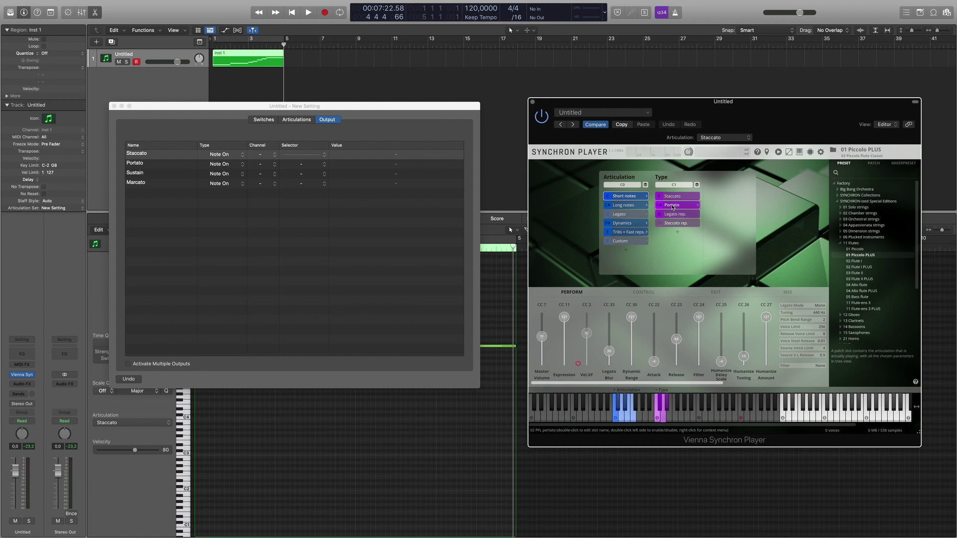
click(310, 294)
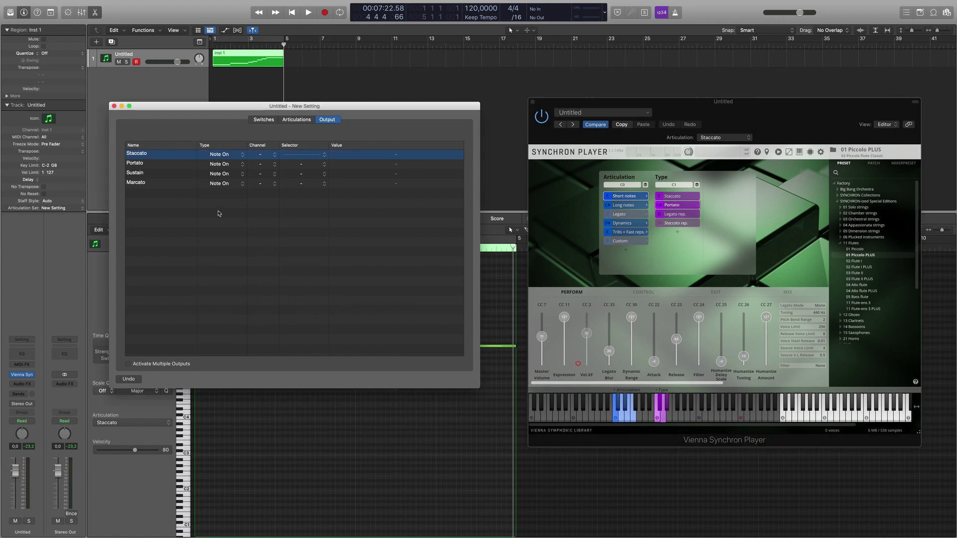
Step: Activate multiple outputs and set the second output of all four articulations to Note On
click(133, 366)
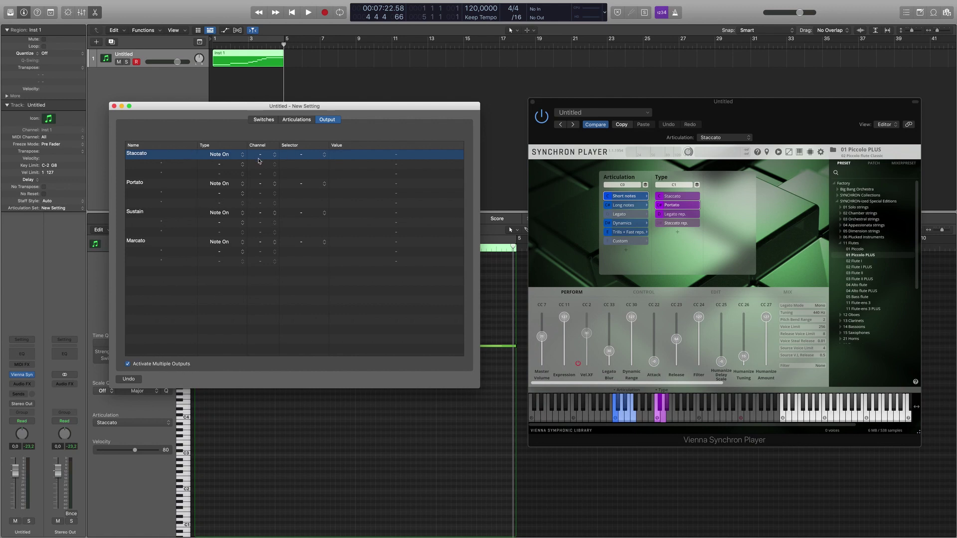
click(243, 165)
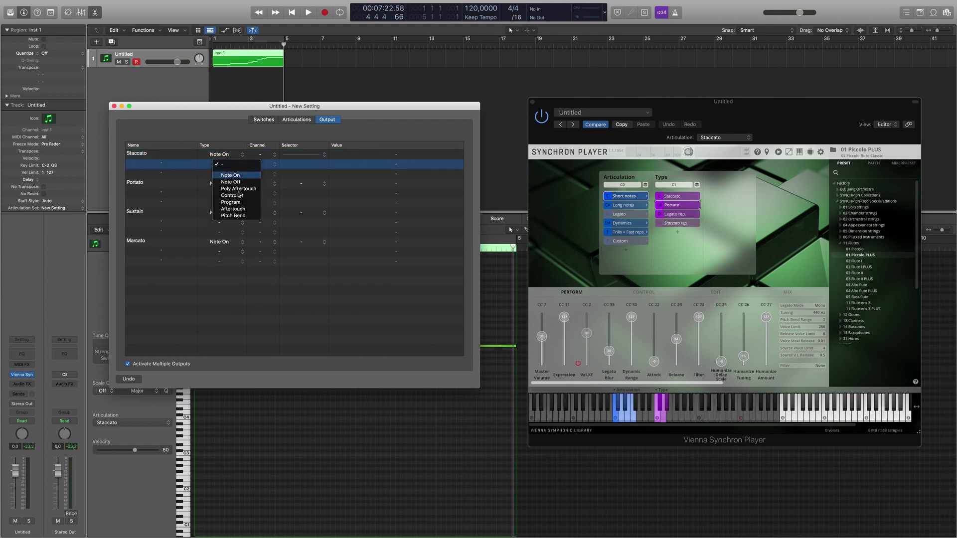
click(232, 173)
click(242, 194)
click(242, 205)
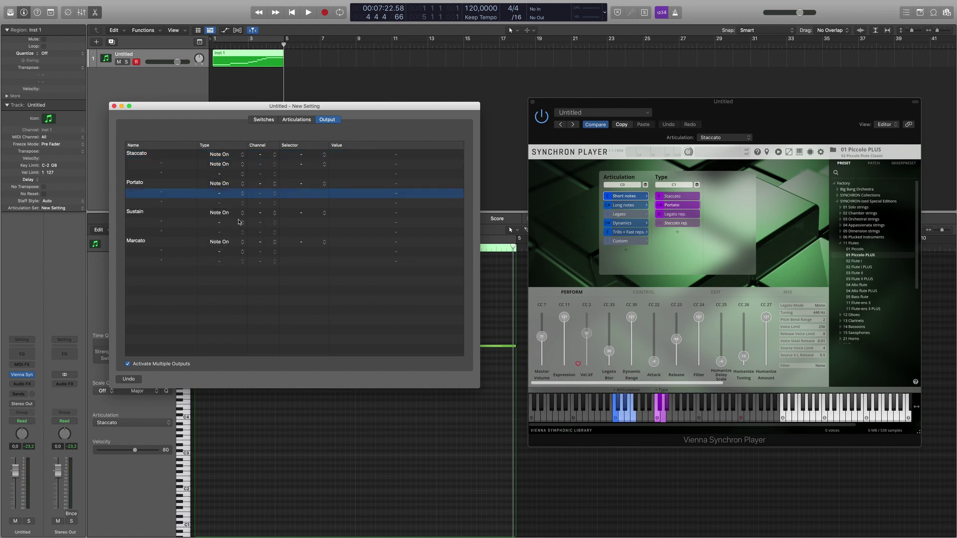
click(243, 223)
click(244, 233)
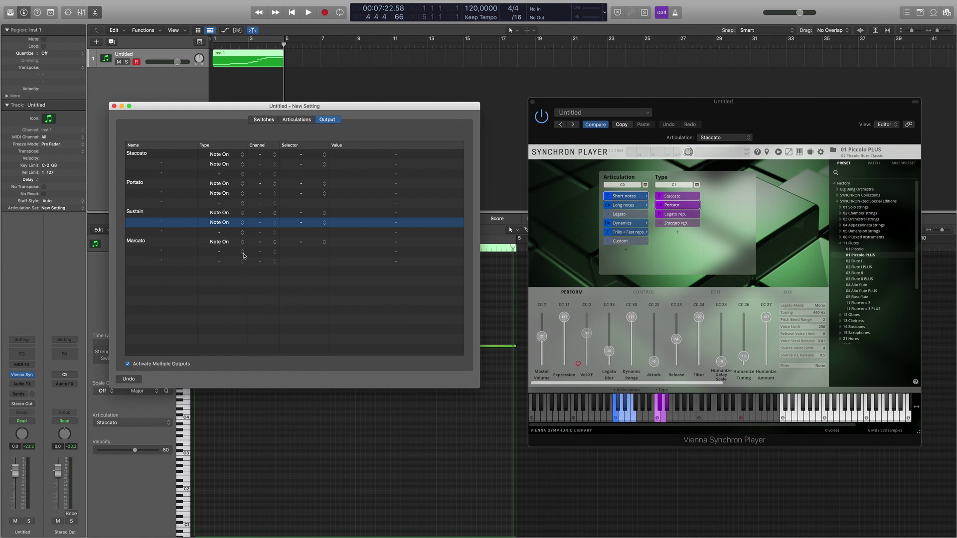
click(244, 252)
click(261, 264)
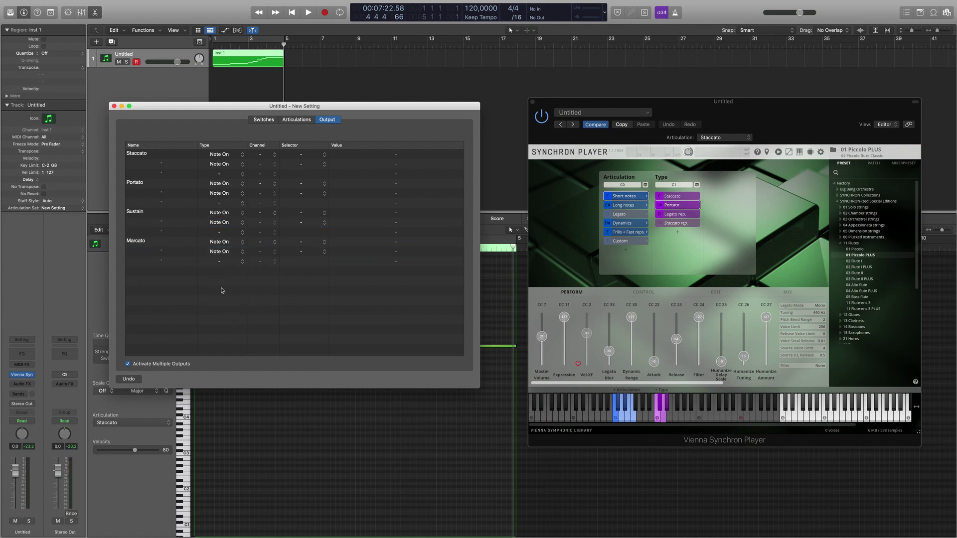
Step: Set the selector of Staccato's first output to C0
click(301, 154)
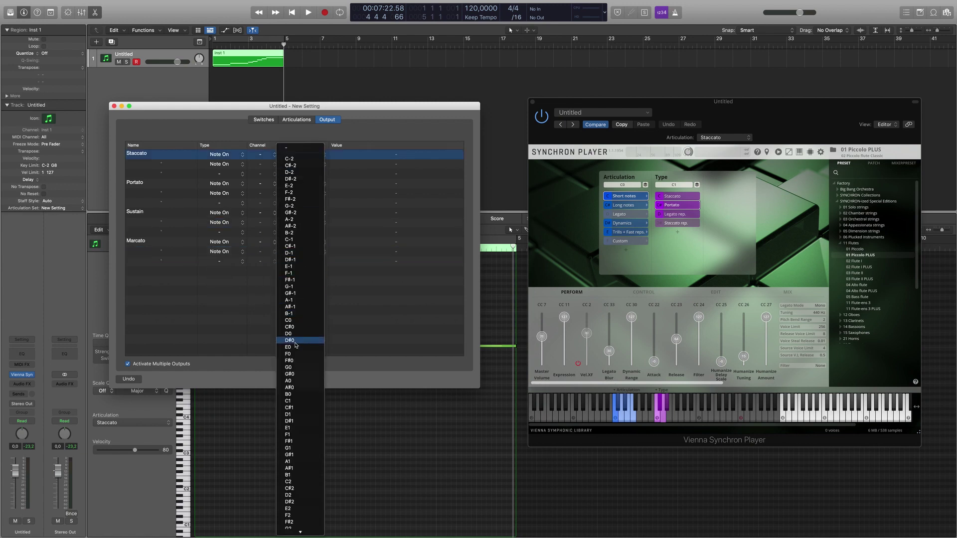
click(293, 323)
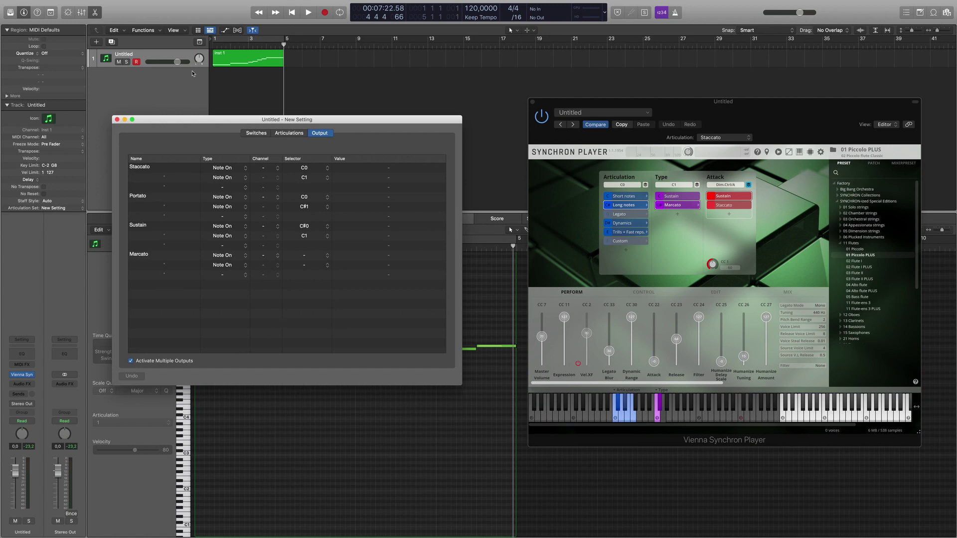
Step: Load the stored VSL articulation set "VSL SY SE 01+02+03 PLUS Flutes" from the SYNCHRON-ized Special Editions flutes onto the track
click(71, 209)
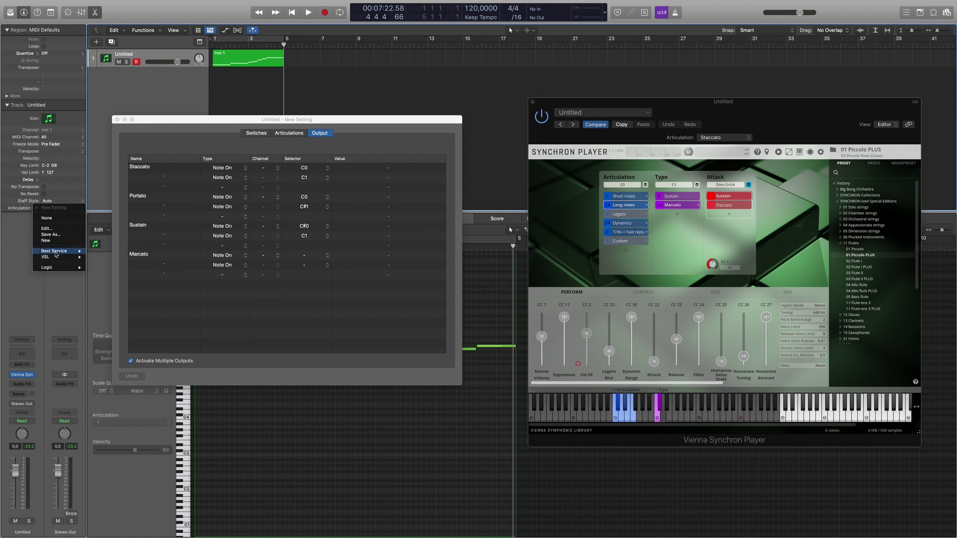
mouse_move(57, 253)
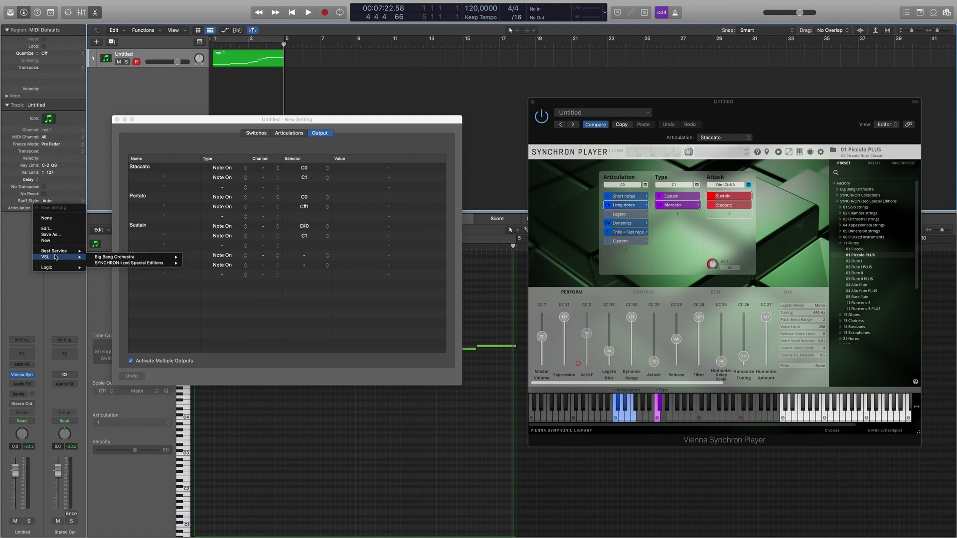
mouse_move(129, 263)
mouse_move(215, 272)
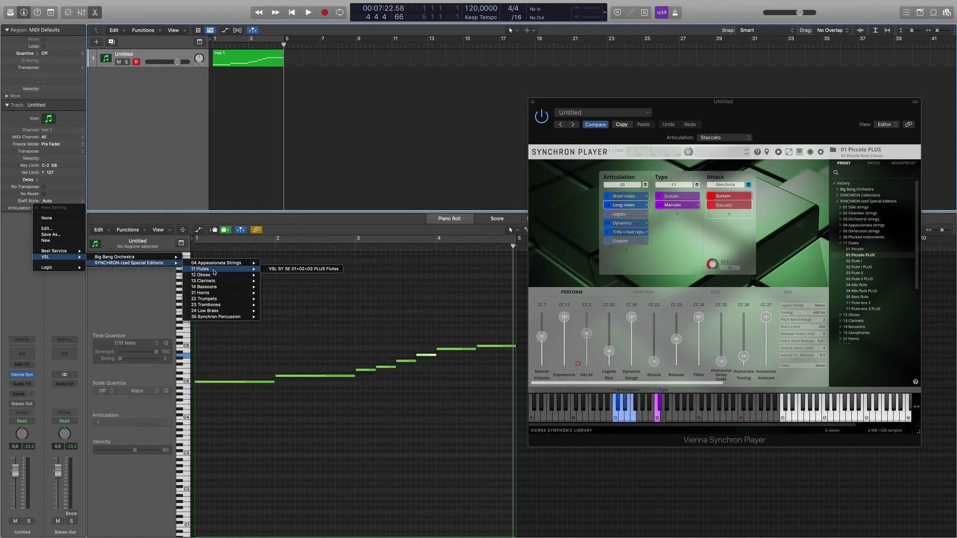
click(285, 272)
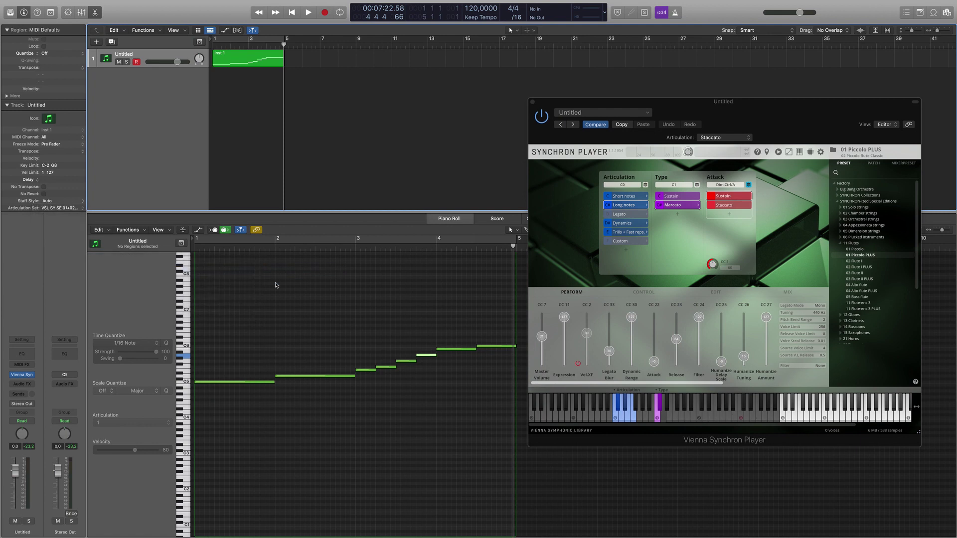
Step: Open the loaded flutes set in an enlarged editor, examine its articulations and their output keyswitches, and close it
click(64, 208)
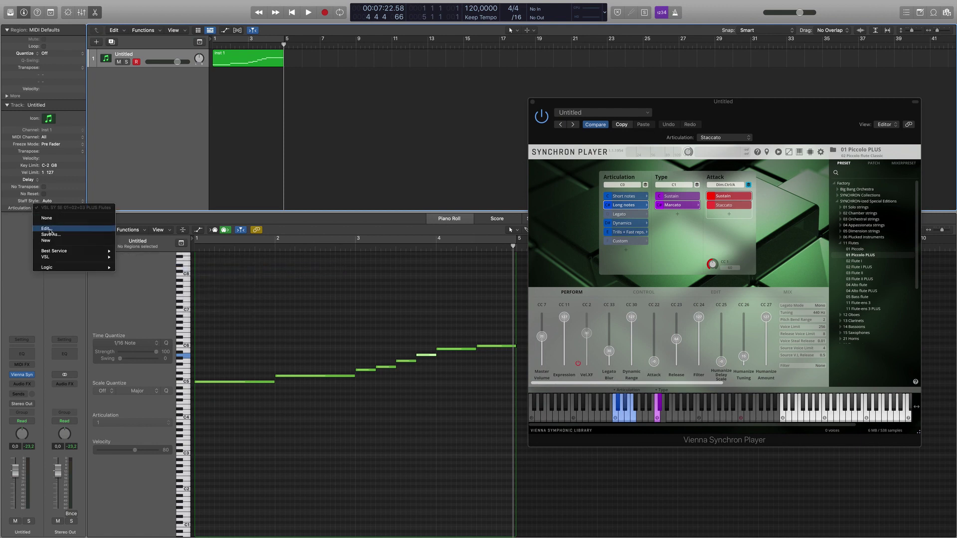
click(50, 229)
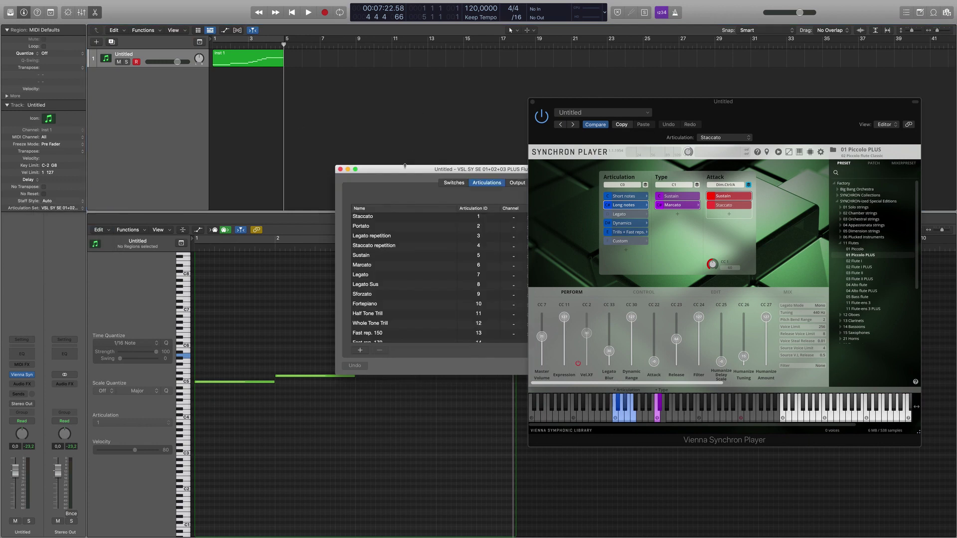
drag(63, 101, 193, 101)
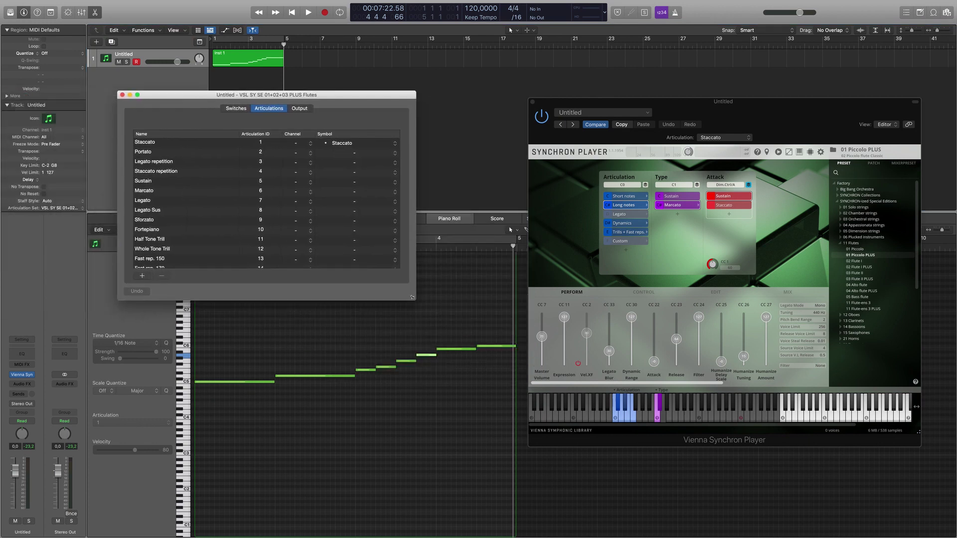
drag(458, 378, 474, 356)
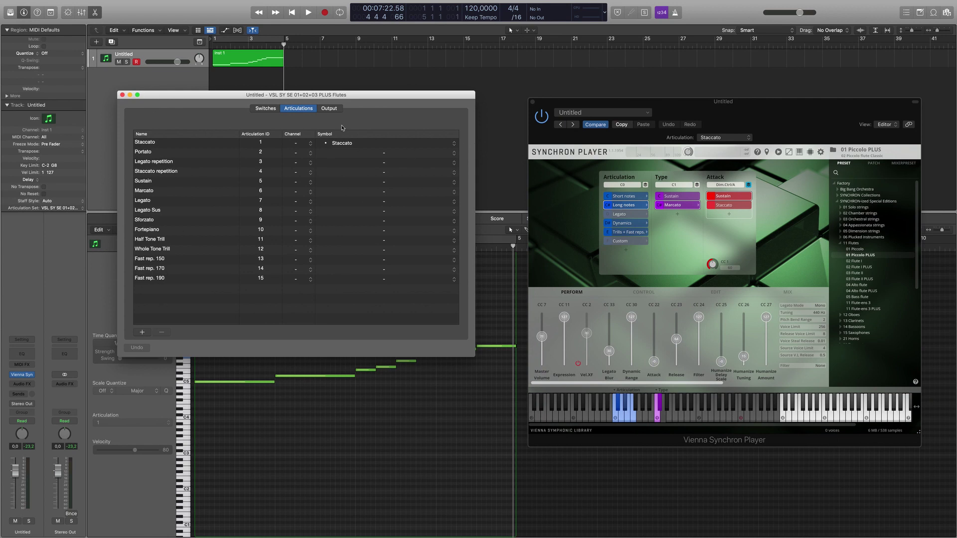
click(330, 109)
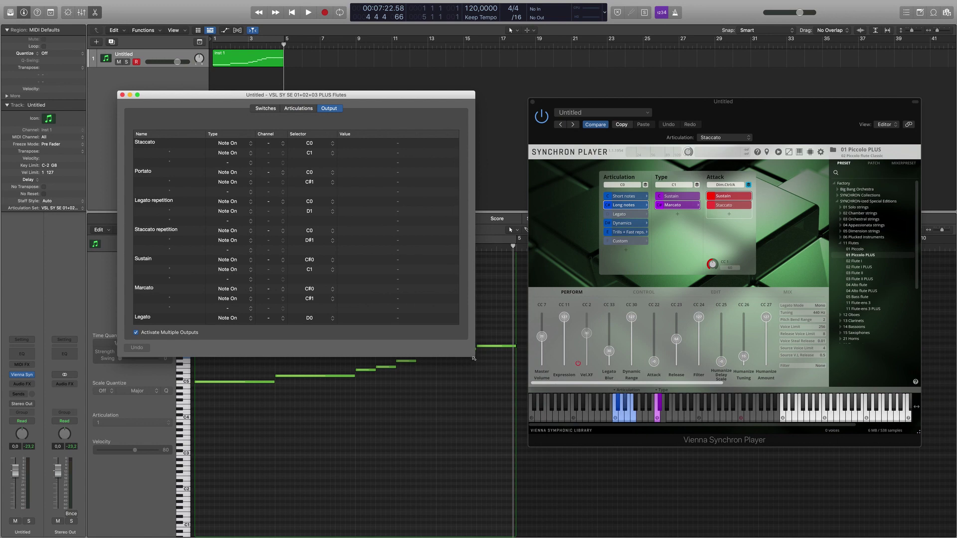
drag(474, 358, 504, 432)
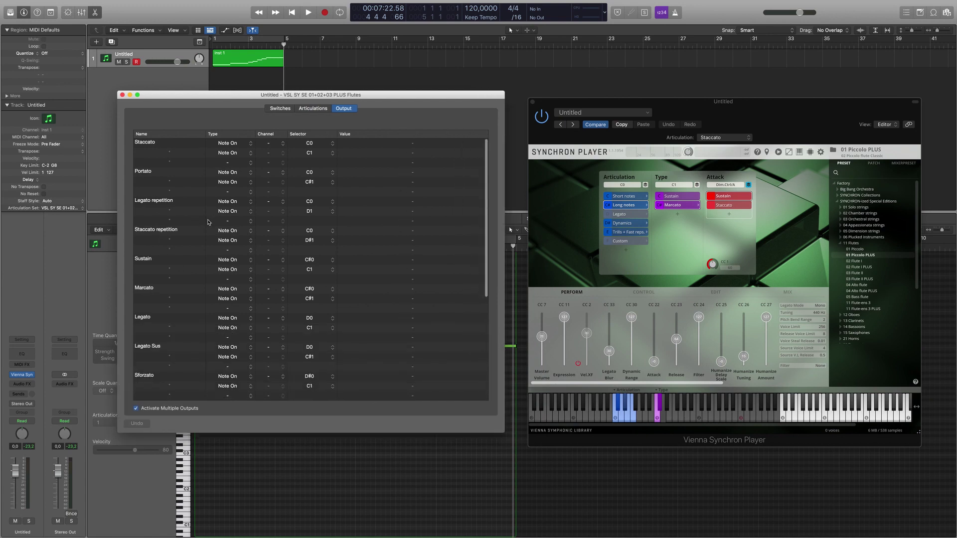
scroll(209, 222, down, 10)
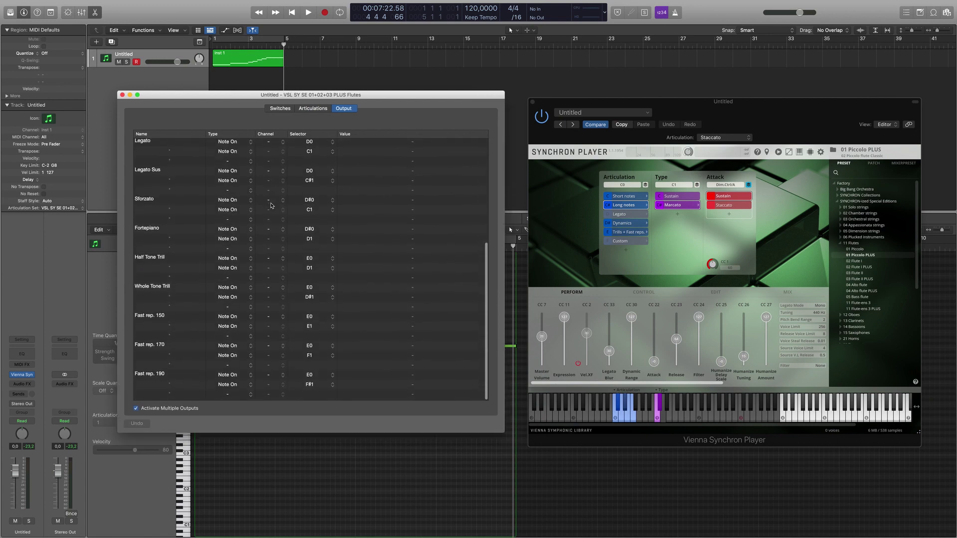
key(super+w)
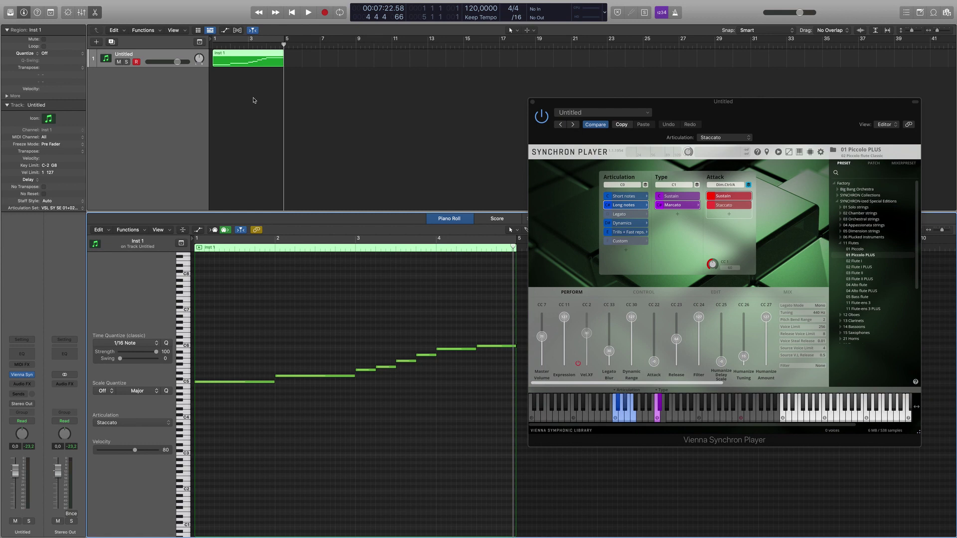
Step: Examine the articulations offered for the region's notes and the stored articulation sets available for the track
click(125, 424)
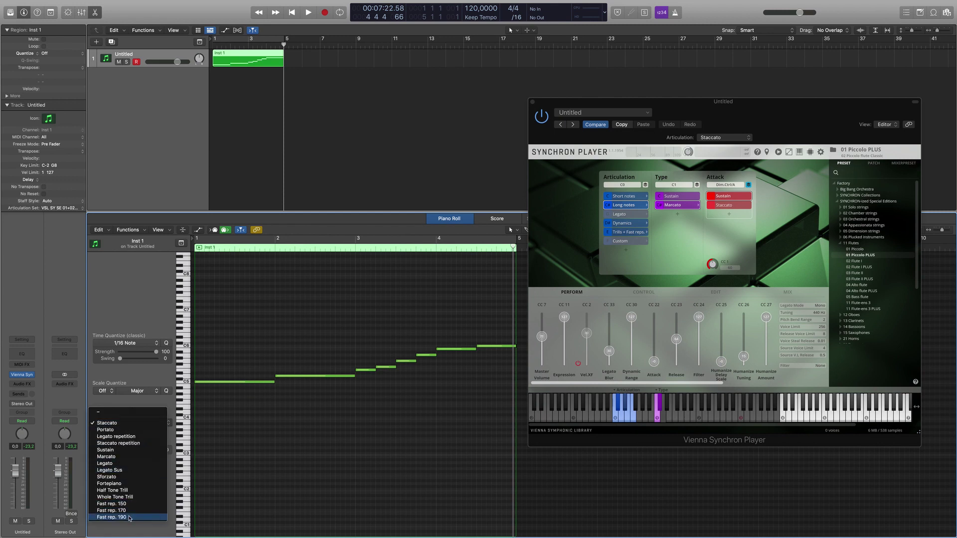
click(126, 404)
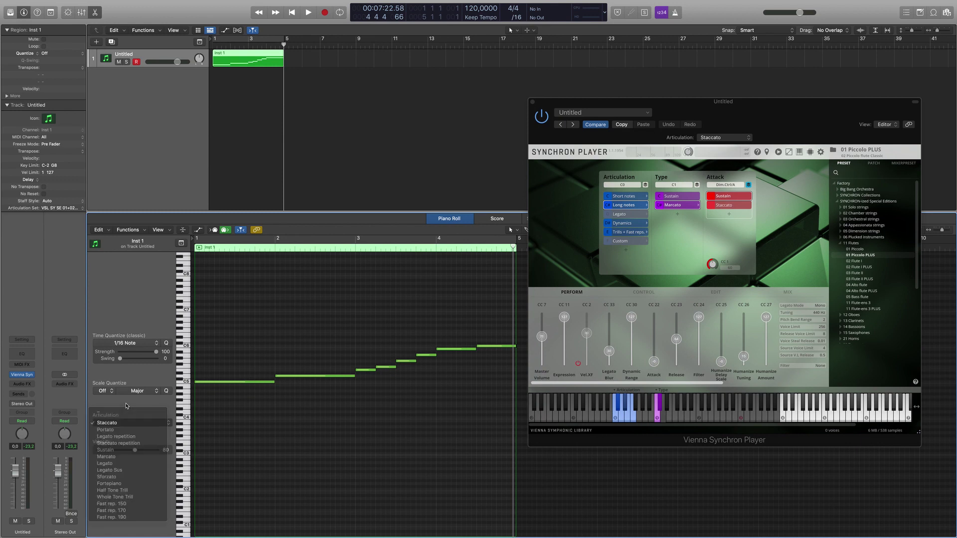
click(82, 209)
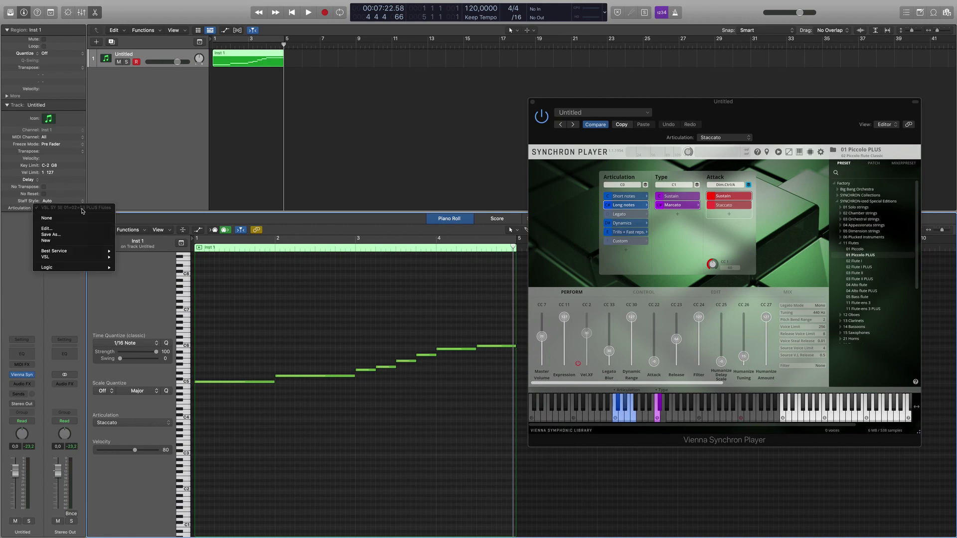
click(28, 210)
click(73, 210)
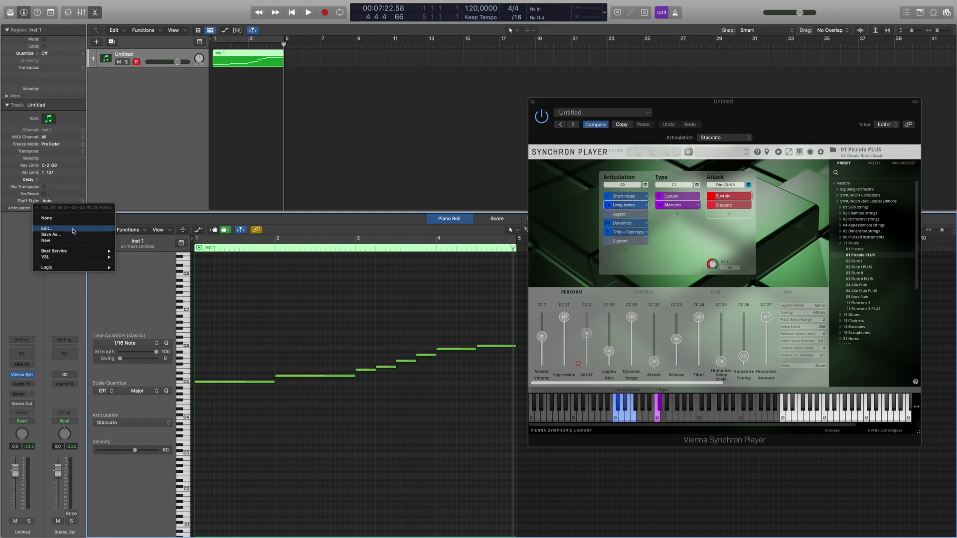
mouse_move(108, 257)
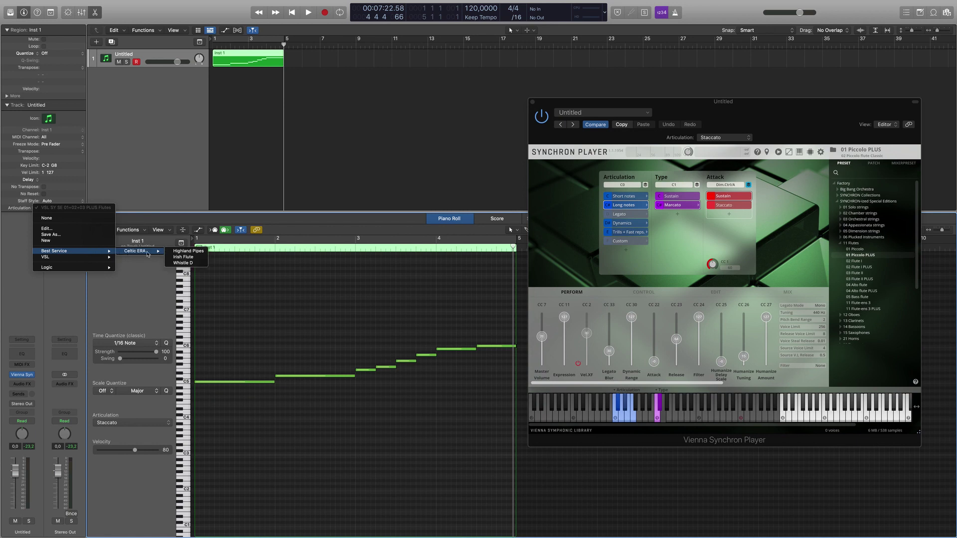
click(225, 357)
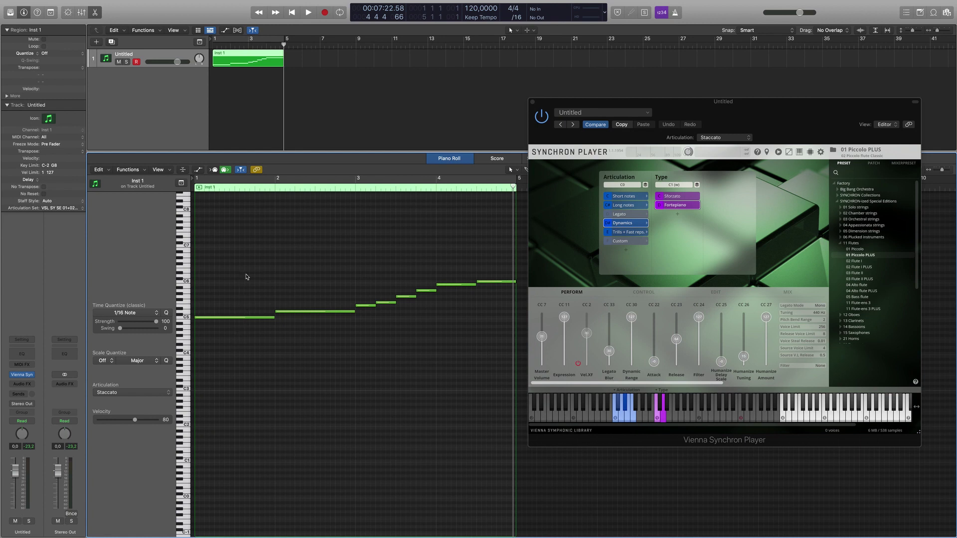
Step: Check which articulations are assigned to the first two long notes of the region
key(Right)
click(126, 393)
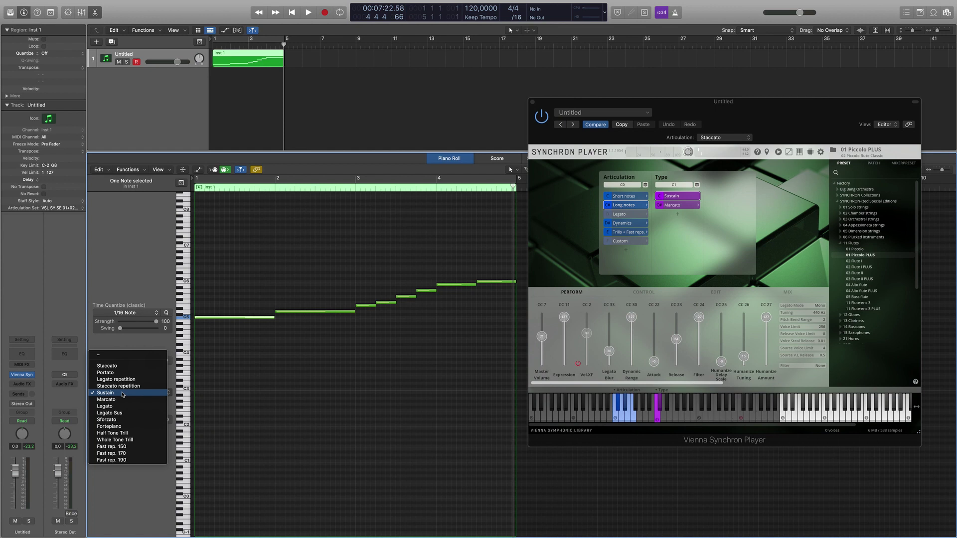
click(128, 427)
click(136, 394)
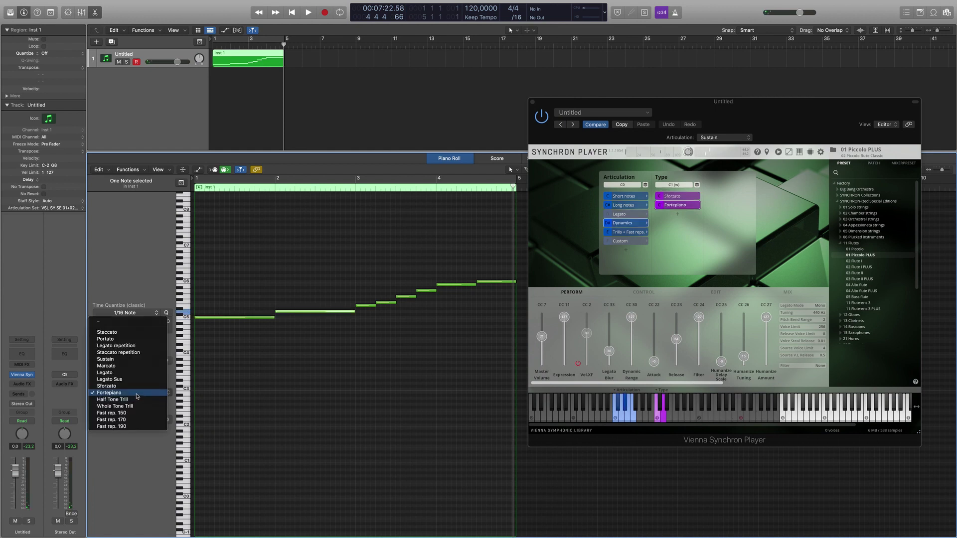
click(137, 393)
Step: Select the short notes in bar 3 and check the articulation assigned to them
click(374, 305)
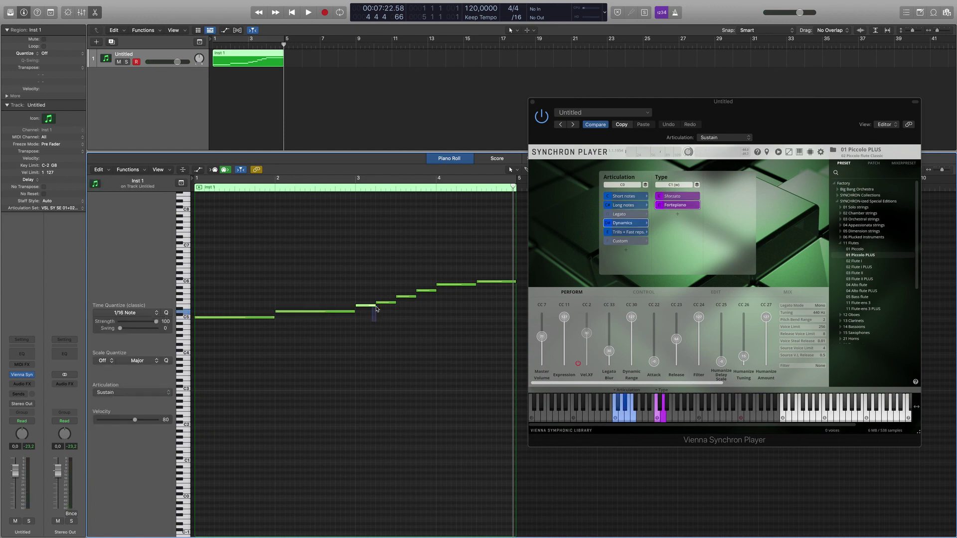
drag(376, 309, 475, 265)
click(139, 393)
click(134, 392)
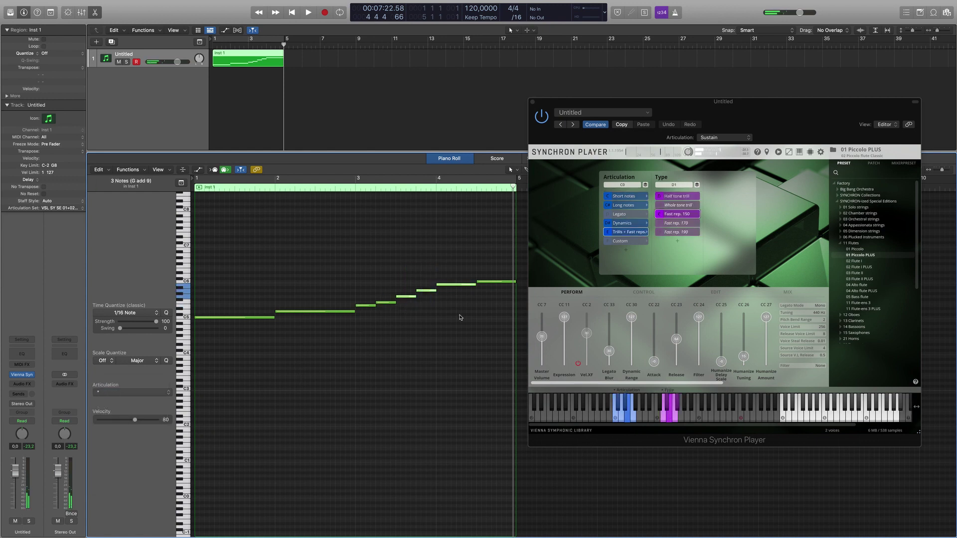
Step: Check the articulations assigned to the last two short notes in bar 3 and the two long notes in bar 4
drag(403, 282, 427, 312)
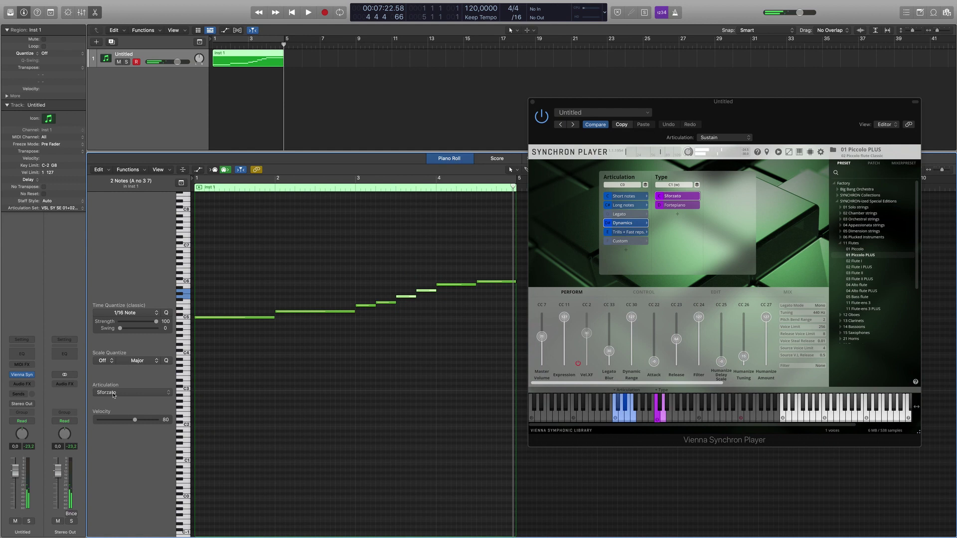
click(114, 395)
click(112, 419)
click(147, 395)
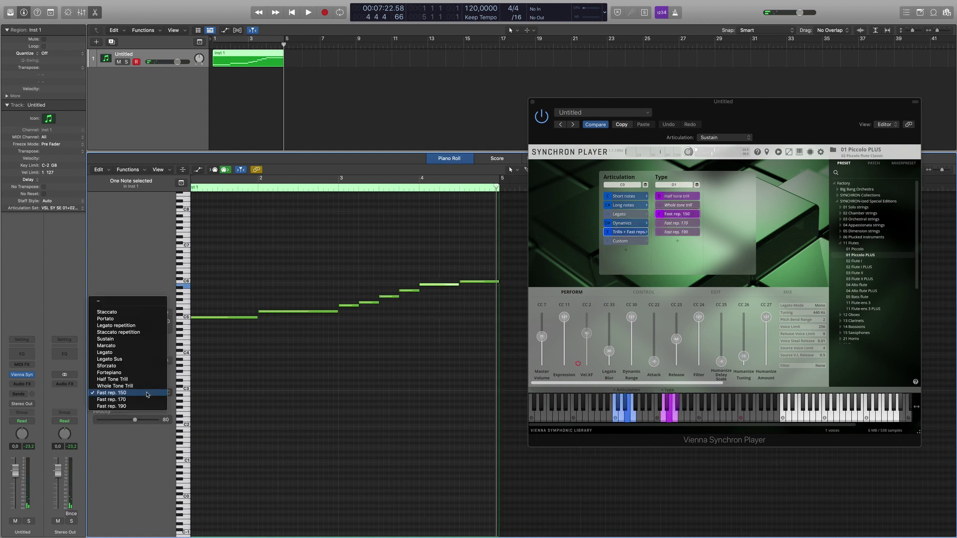
click(85, 388)
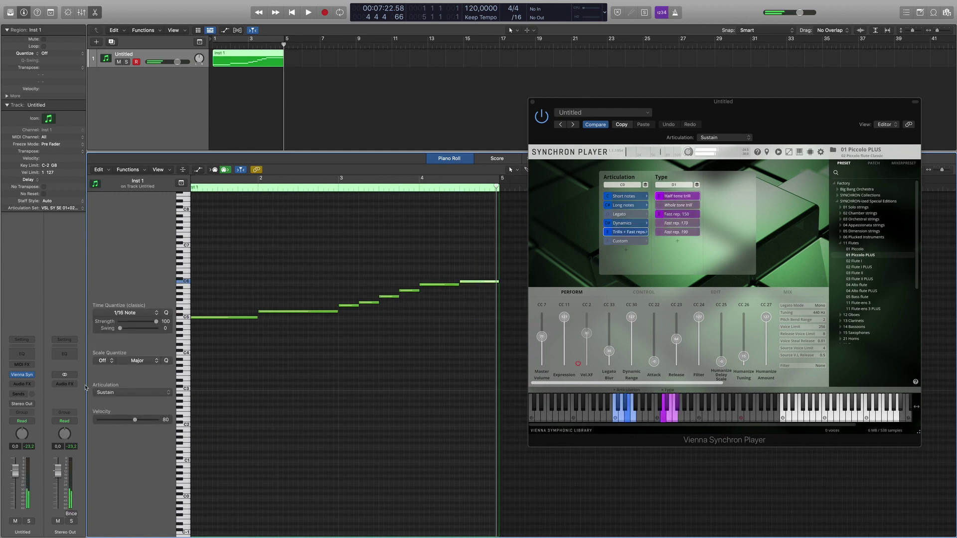
key(Right)
click(117, 392)
click(117, 393)
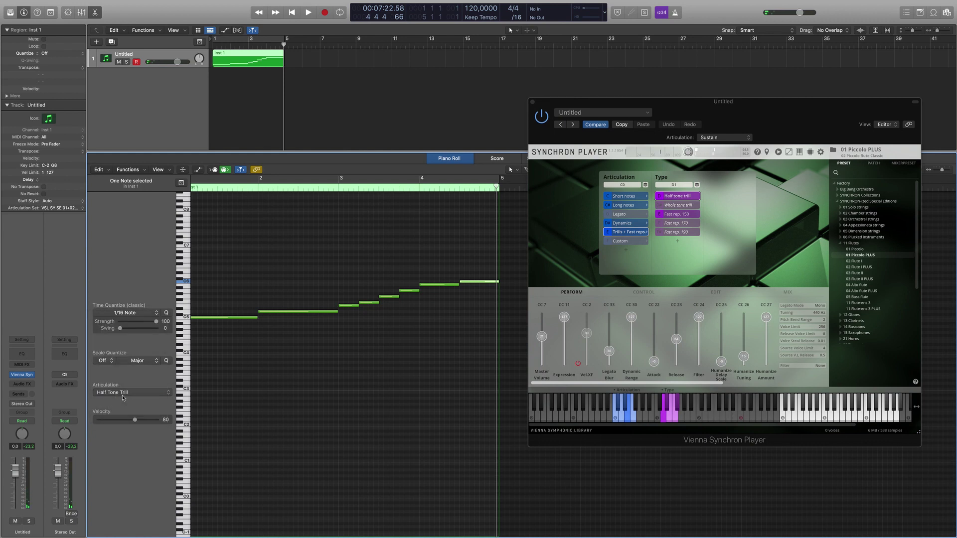
Step: Play the region from its beginning to hear the articulation switches, stop playback, and look over the list of available articulations
click(309, 372)
key(Return)
key(space)
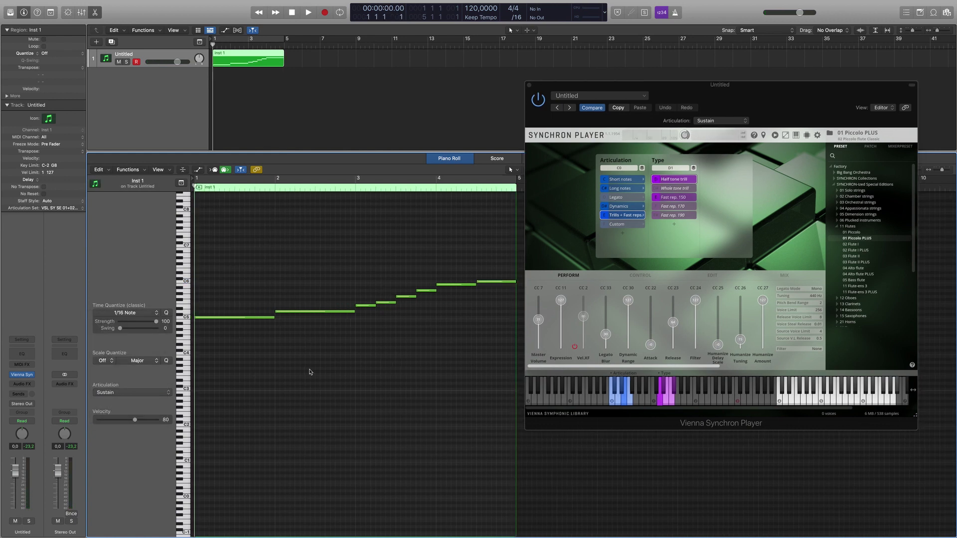
key(space)
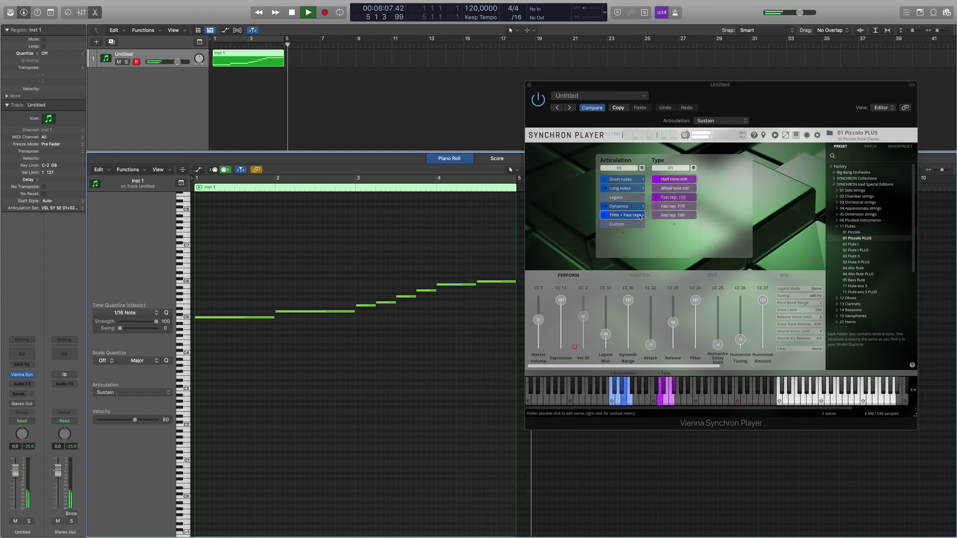
key(space)
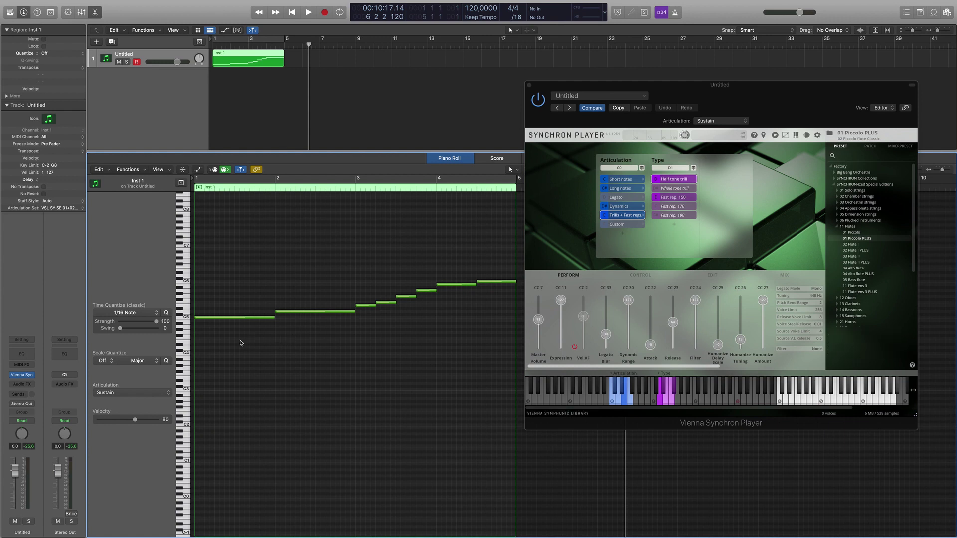
click(127, 392)
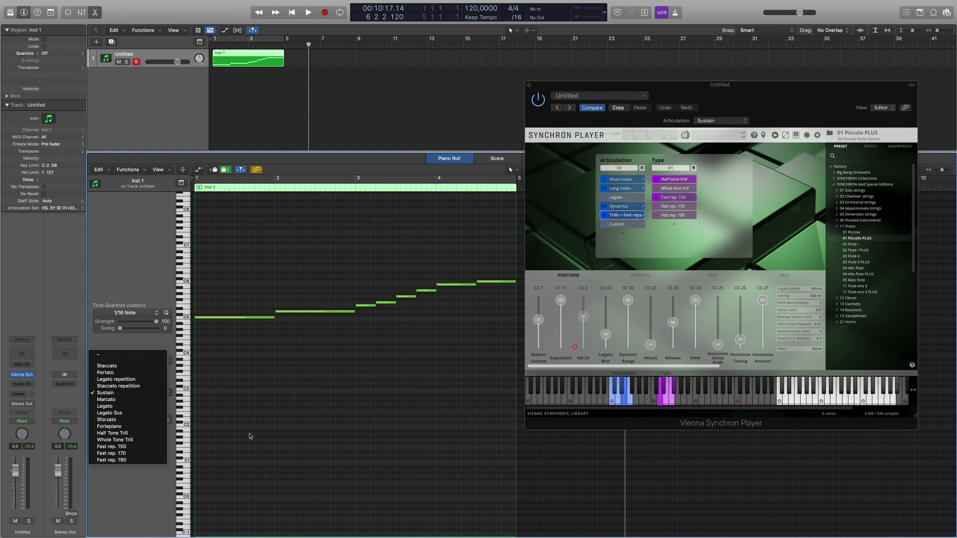
click(320, 380)
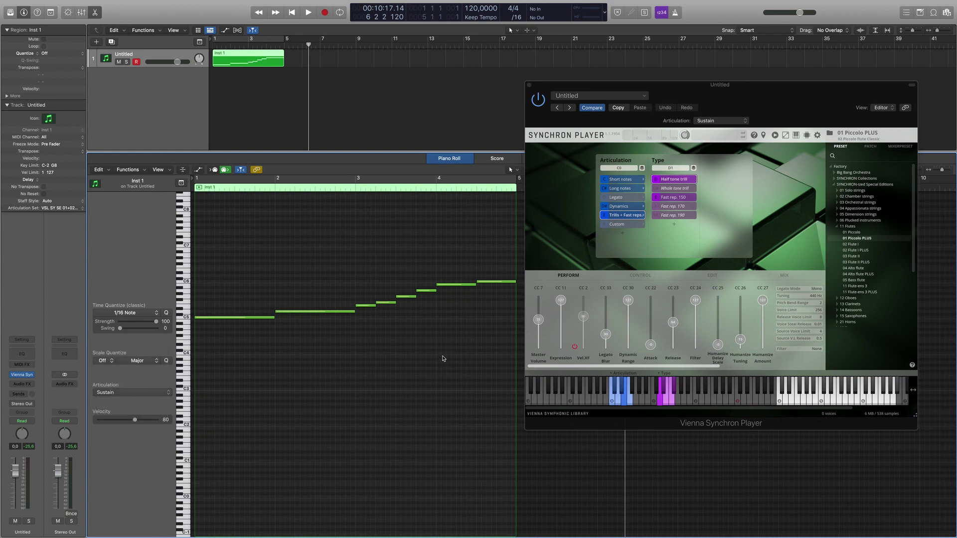